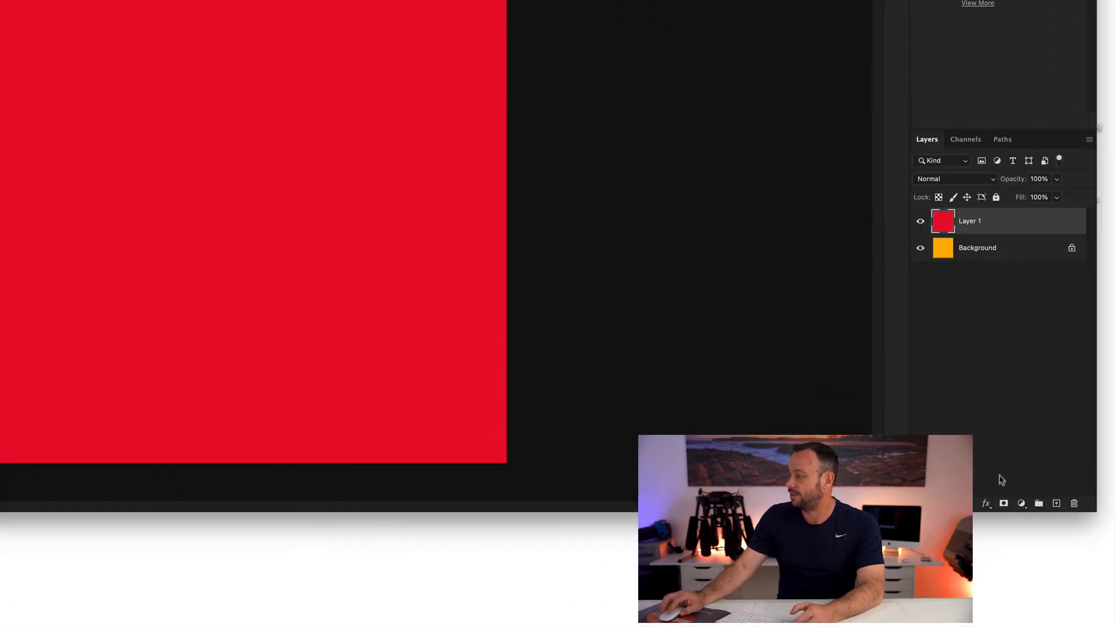
# Step: Add a white layer mask to the red Layer 1 and set the foreground colour to black
pyautogui.click(1004, 504)
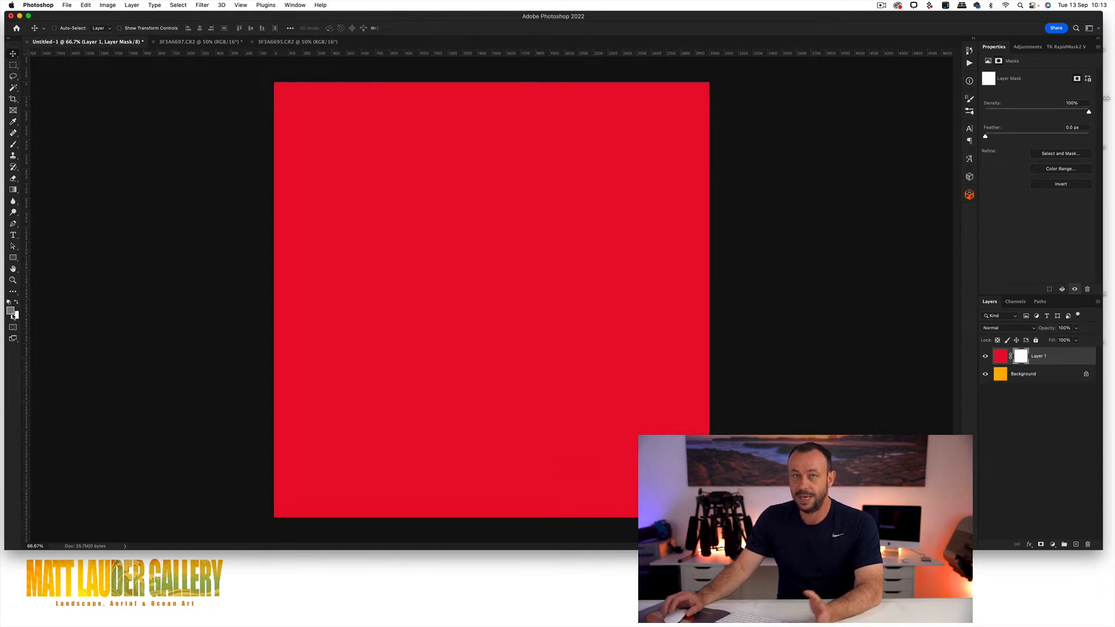
pyautogui.press('x')
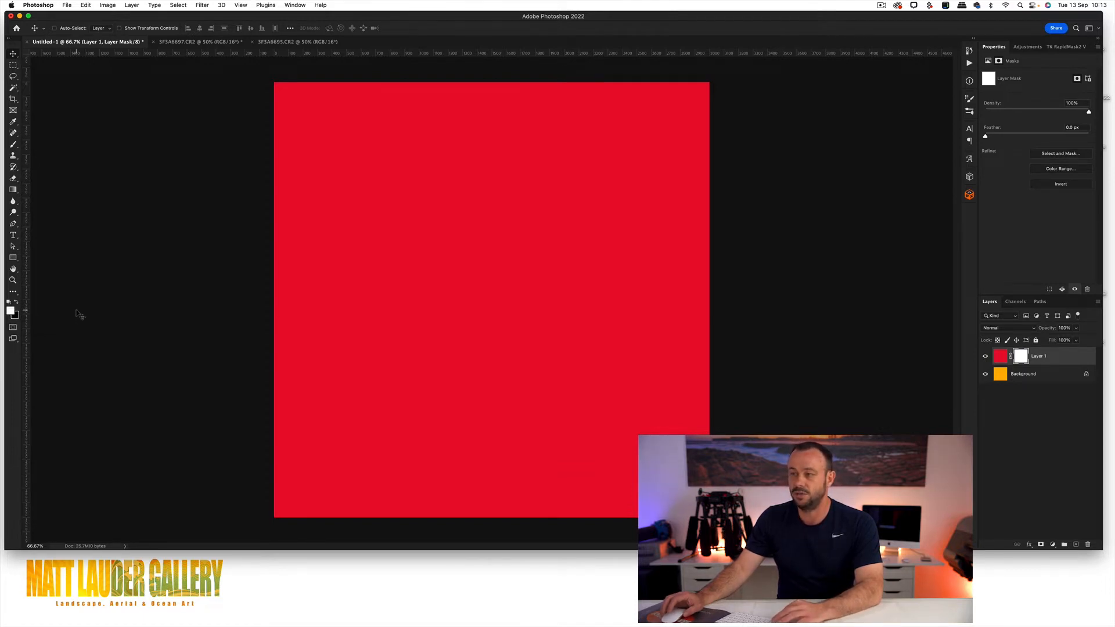
pyautogui.press('x')
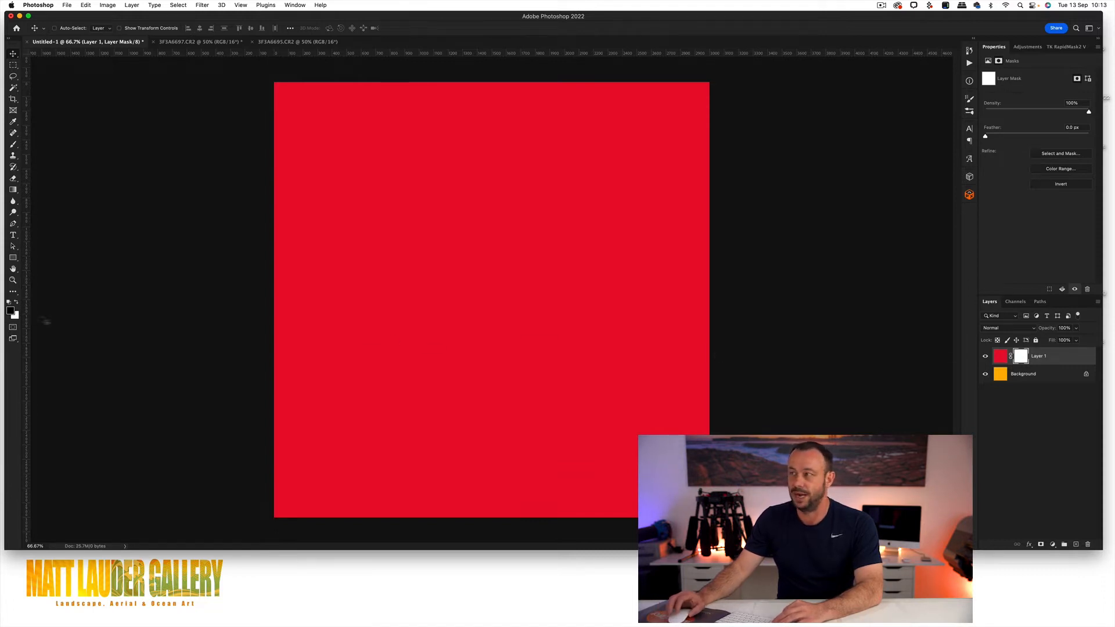
# Step: Choose the Brush tool and review its size and hardness settings
pyautogui.press('b')
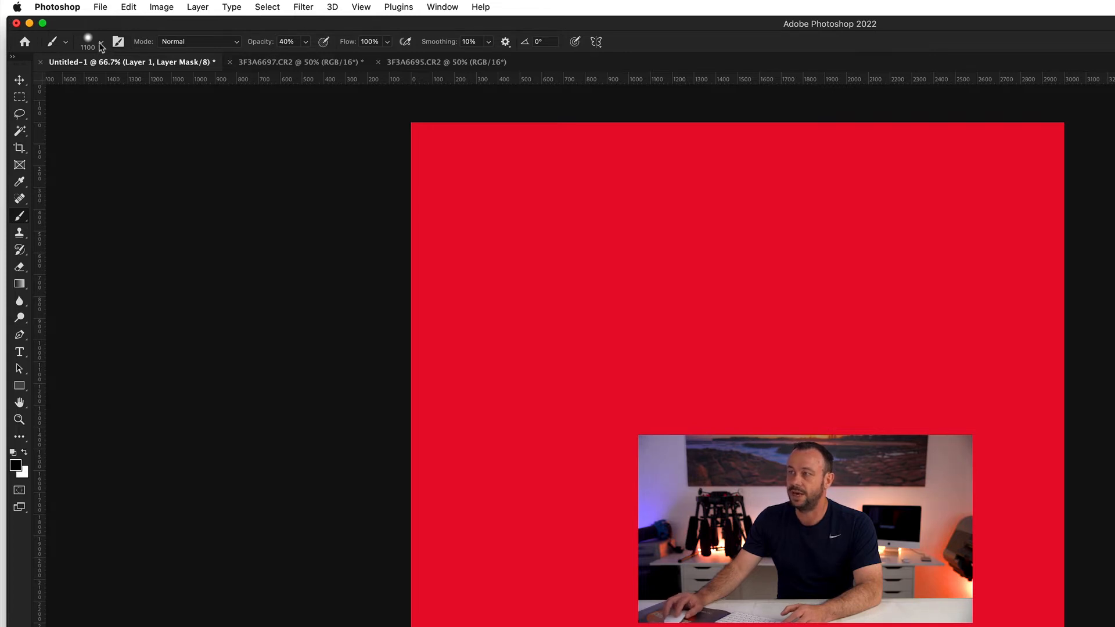
pyautogui.click(102, 44)
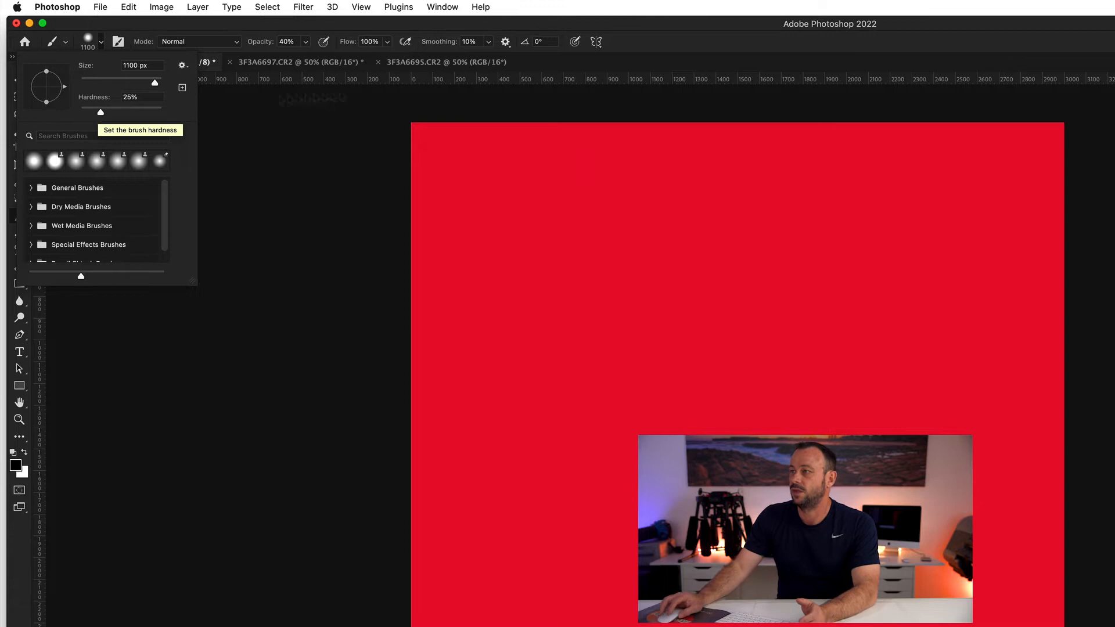
pyautogui.click(616, 67)
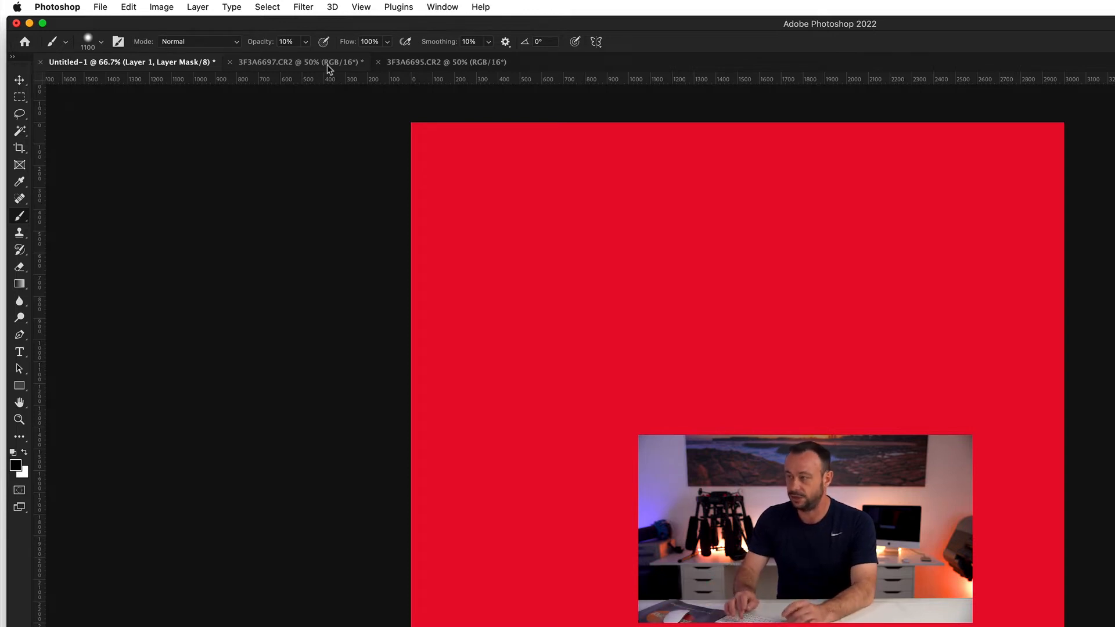
# Step: Paint a black horizontal band across the middle of Layer 1's mask with a smaller brush at 100% opacity
pyautogui.press('1')
pyautogui.press('9')
pyautogui.press('0')
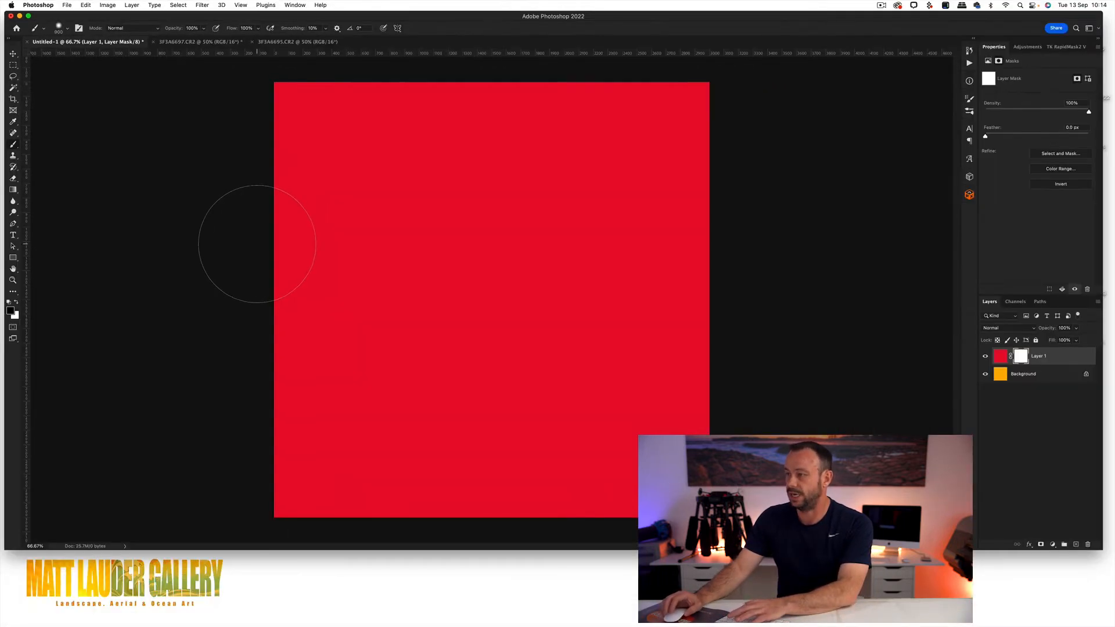
pyautogui.press('[')
pyautogui.press('[')
pyautogui.press('[')
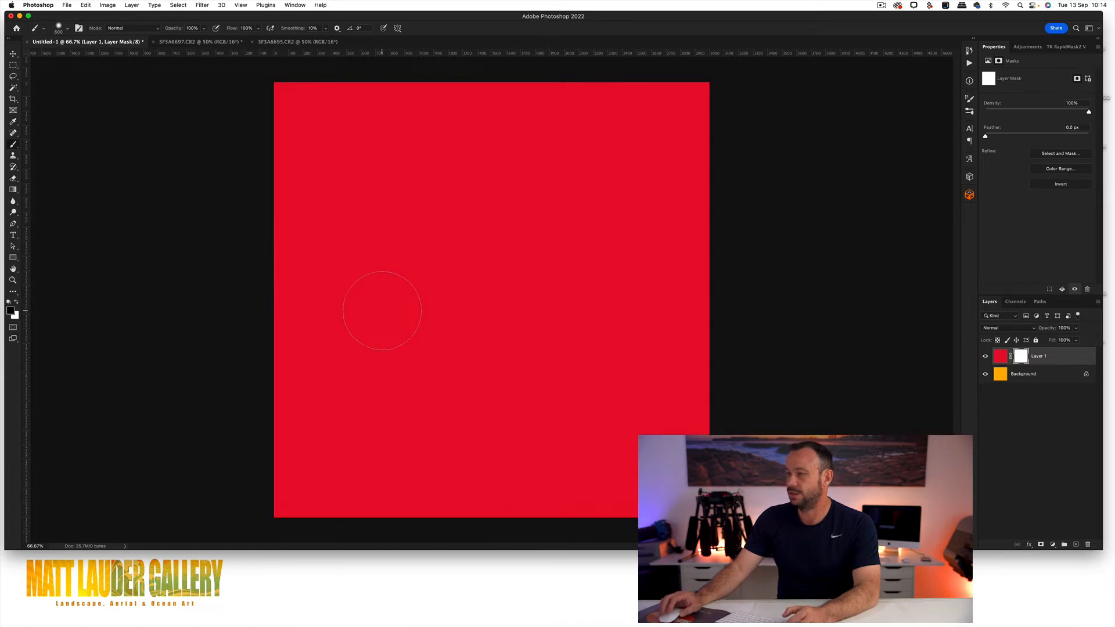
pyautogui.moveTo(217, 293); pyautogui.dragTo(747, 291)
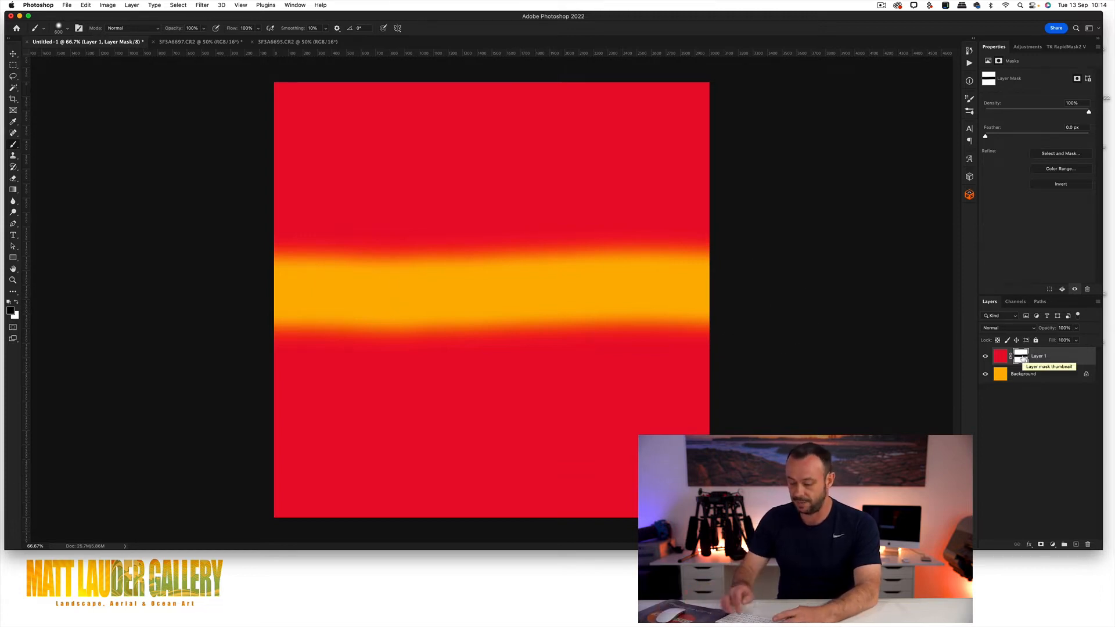
# Step: Invert Layer 1's mask and paint white along the band's edges to widen the revealed red area
pyautogui.press('super+i')
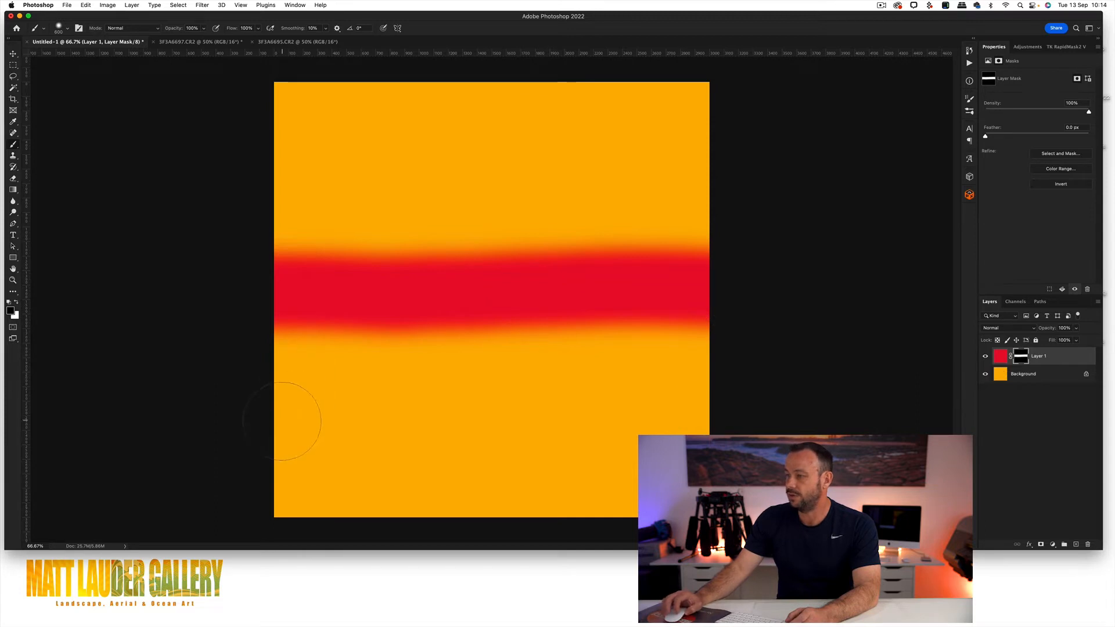
pyautogui.moveTo(308, 366)
pyautogui.mouseDown()
pyautogui.moveTo(487, 361)
pyautogui.moveTo(345, 338)
pyautogui.moveTo(354, 349)
pyautogui.moveTo(530, 351)
pyautogui.moveTo(604, 328)
pyautogui.moveTo(308, 328)
pyautogui.moveTo(730, 316)
pyautogui.moveTo(235, 305)
pyautogui.moveTo(743, 292)
pyautogui.moveTo(241, 281)
pyautogui.moveTo(530, 281)
pyautogui.moveTo(641, 262)
pyautogui.moveTo(271, 277)
pyautogui.moveTo(478, 294)
pyautogui.mouseUp()
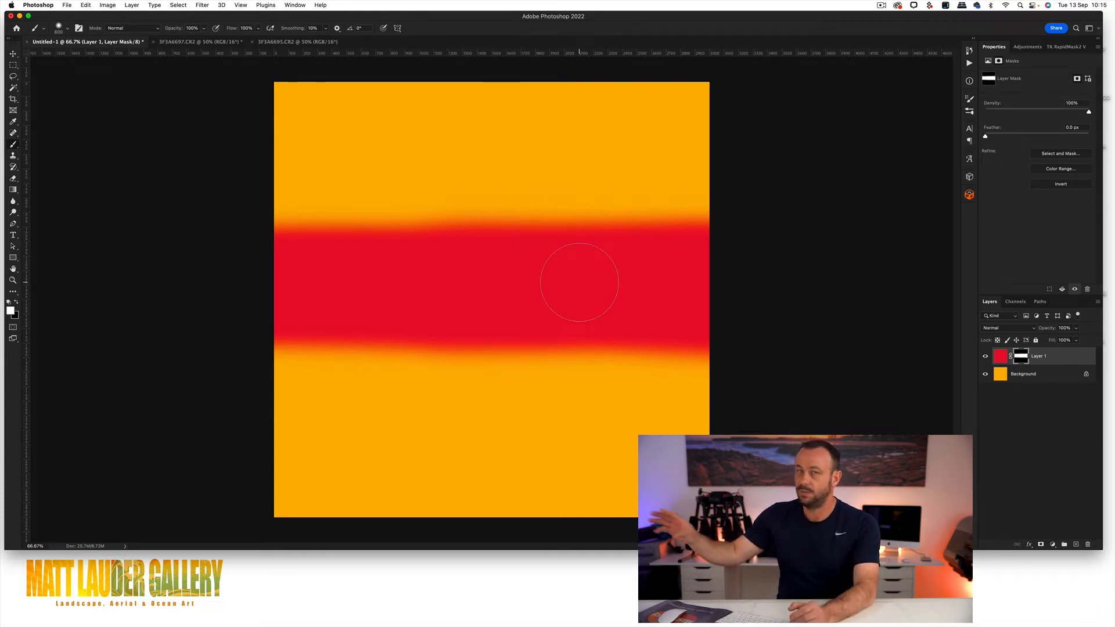
# Step: Examine the effect of Layer 1's mask by repeatedly toggling it from its thumbnail
pyautogui.keyDown('alt'); pyautogui.click(1020, 358); pyautogui.keyUp('alt')
pyautogui.keyDown('alt'); pyautogui.click(1021, 359); pyautogui.keyUp('alt')
pyautogui.keyDown('alt'); pyautogui.click(1021, 358); pyautogui.keyUp('alt')
pyautogui.keyDown('alt'); pyautogui.click(1021, 358); pyautogui.keyUp('alt')
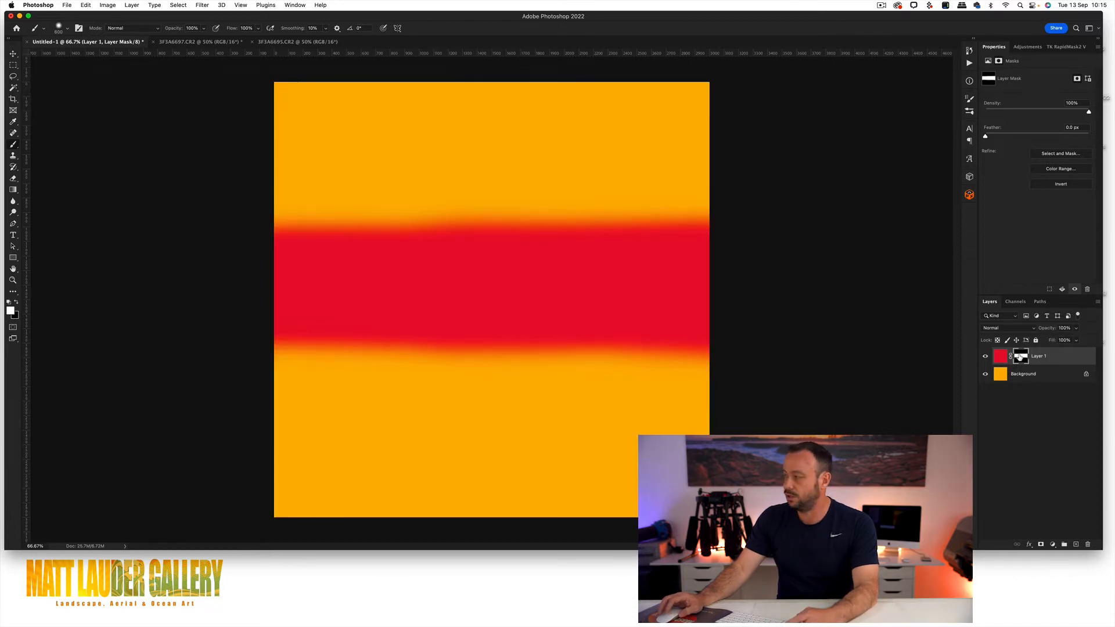
pyautogui.keyDown('shift'); pyautogui.click(1023, 357); pyautogui.keyUp('shift')
pyautogui.keyDown('shift'); pyautogui.click(1022, 357); pyautogui.keyUp('shift')
pyautogui.keyDown('shift'); pyautogui.click(1022, 357); pyautogui.keyUp('shift')
pyautogui.keyDown('shift'); pyautogui.click(1022, 357); pyautogui.keyUp('shift')
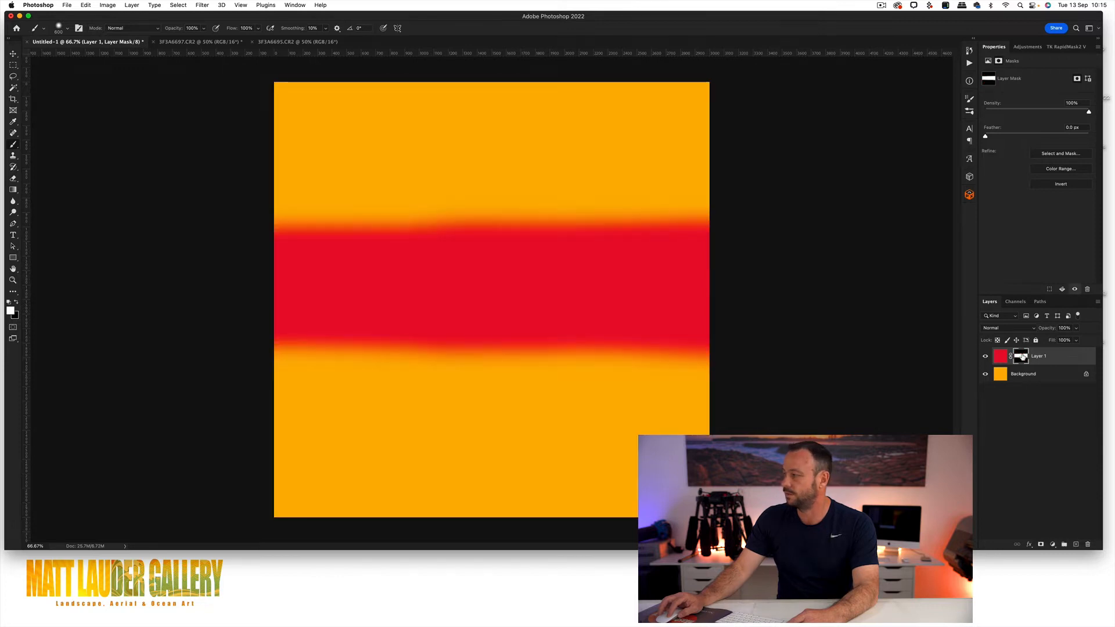
# Step: Delete Layer 1's mask without applying it and add a new black-filled layer mask
pyautogui.moveTo(1021, 358); pyautogui.dragTo(1085, 545)
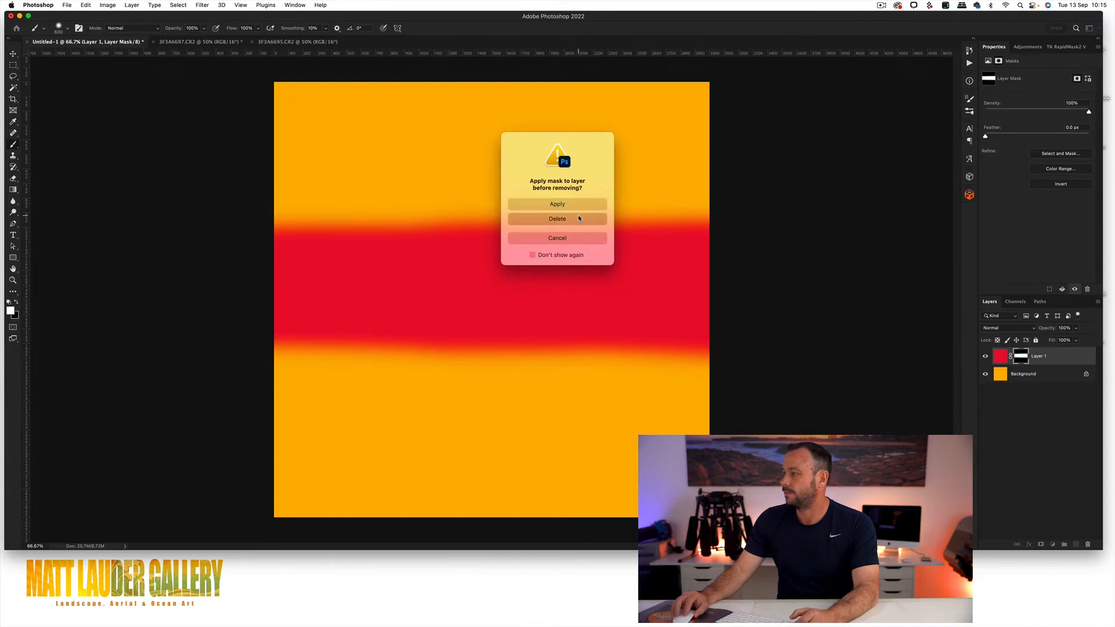
pyautogui.click(557, 235)
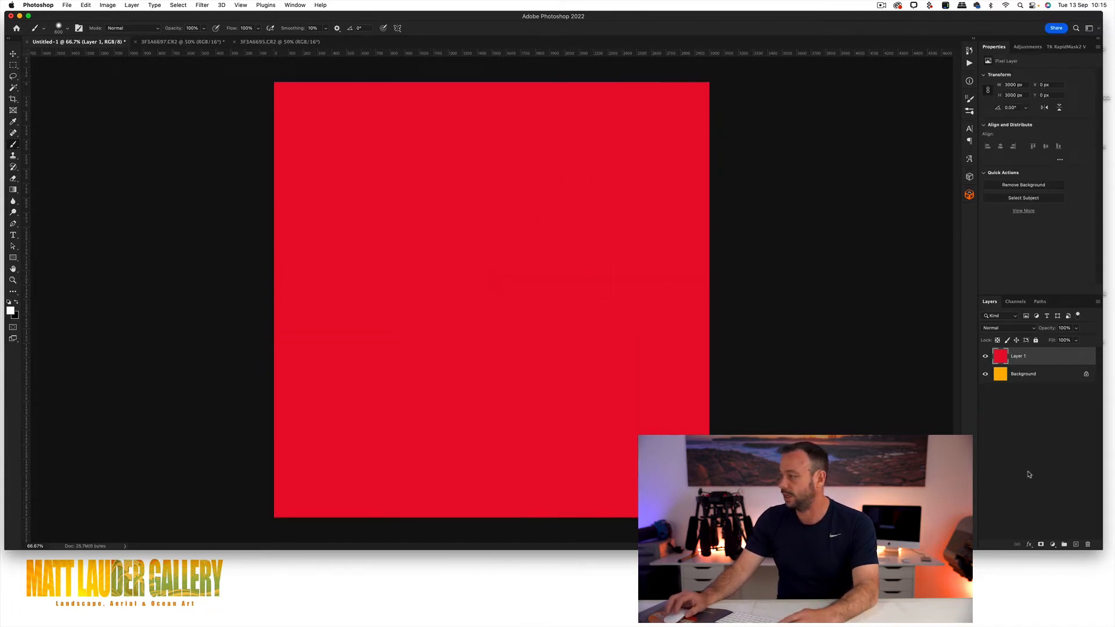
pyautogui.keyDown('alt'); pyautogui.click(1041, 544); pyautogui.keyUp('alt')
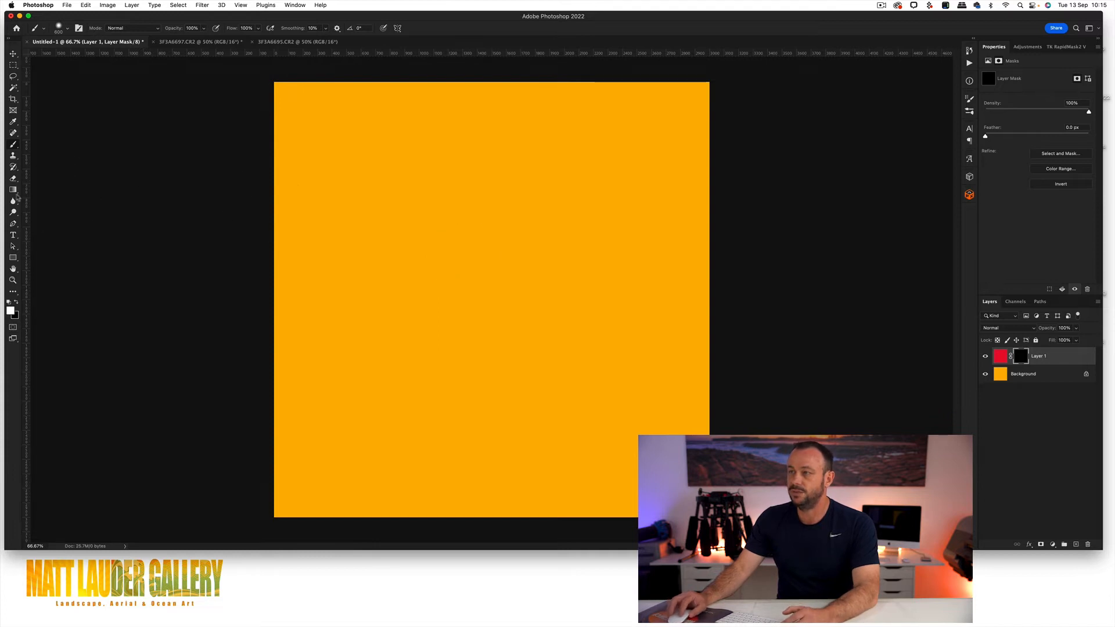
# Step: Choose the Gradient tool and change the gradient's first colour stop to white (#ffffff)
pyautogui.click(13, 190)
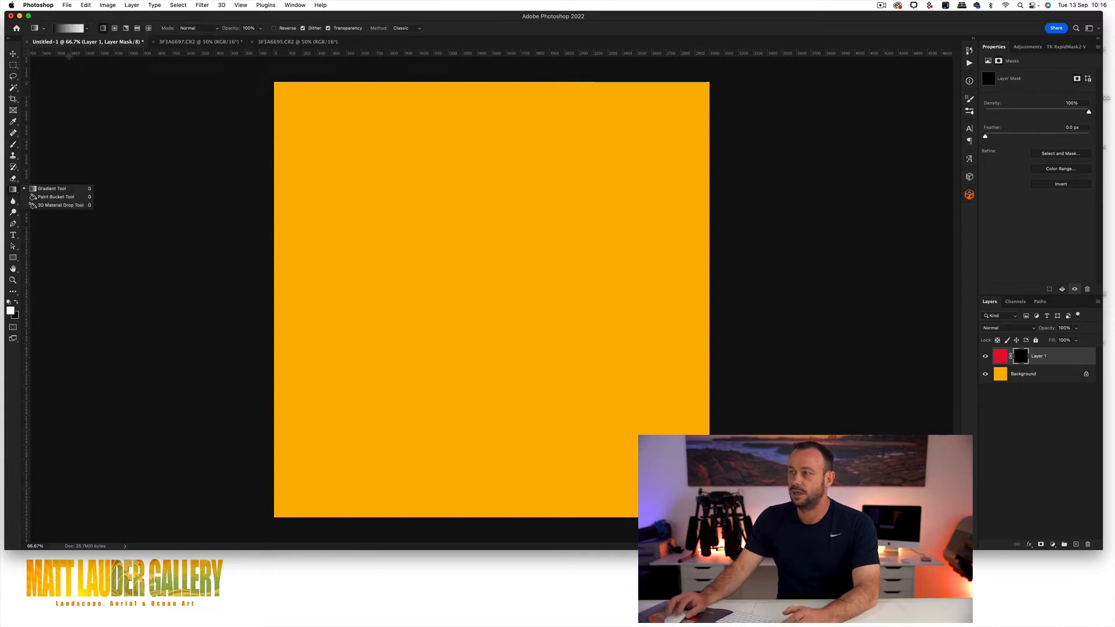
pyautogui.click(66, 29)
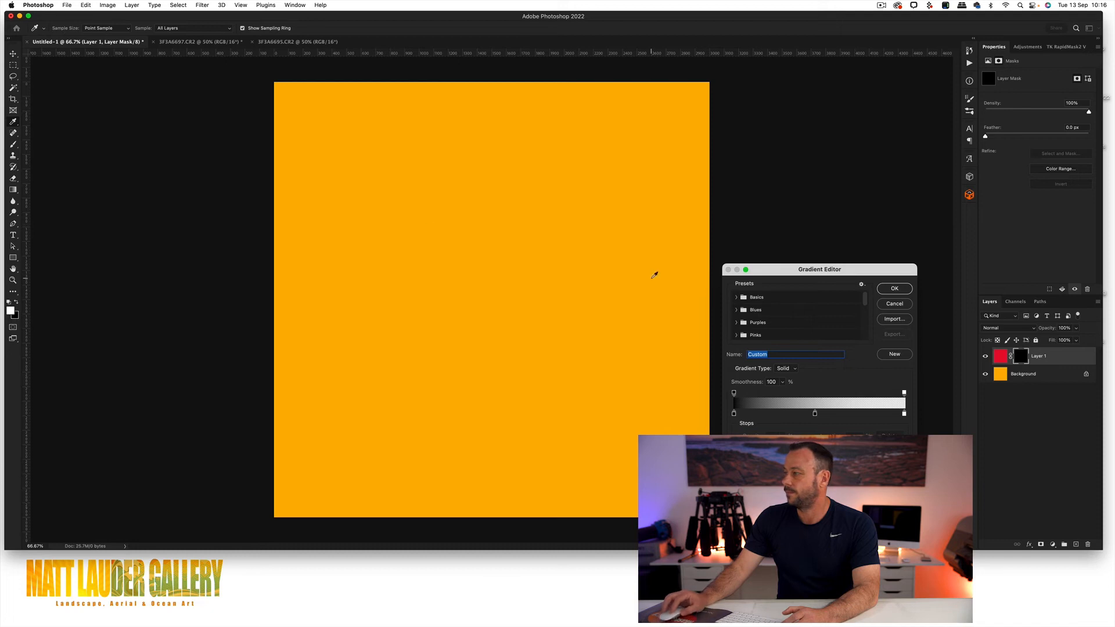
pyautogui.moveTo(771, 269); pyautogui.dragTo(462, 129)
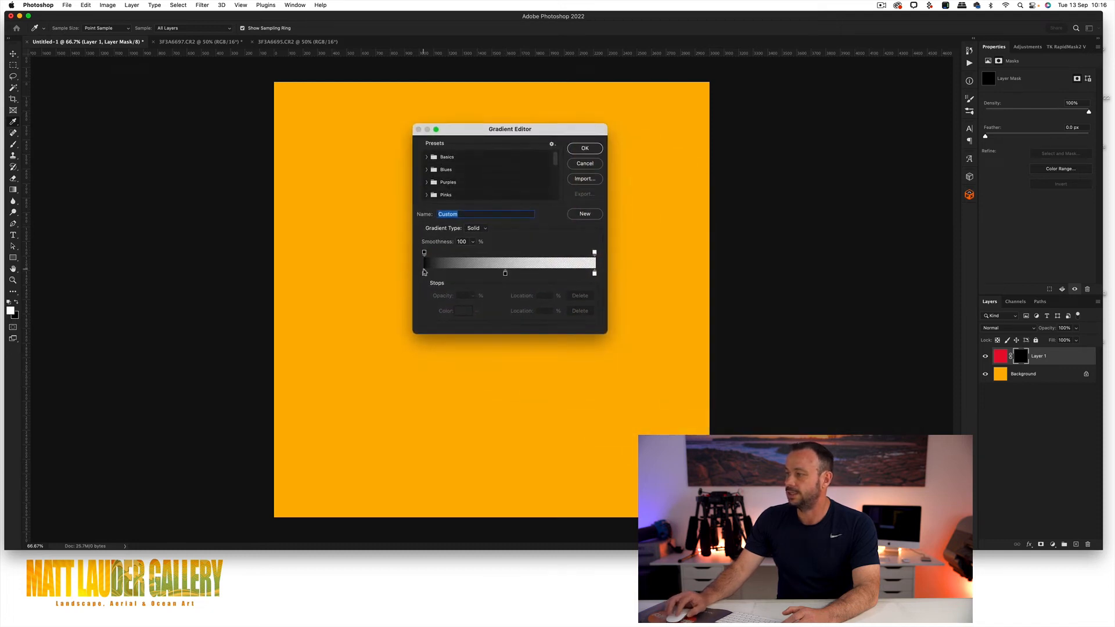
pyautogui.click(424, 274)
pyautogui.click(462, 312)
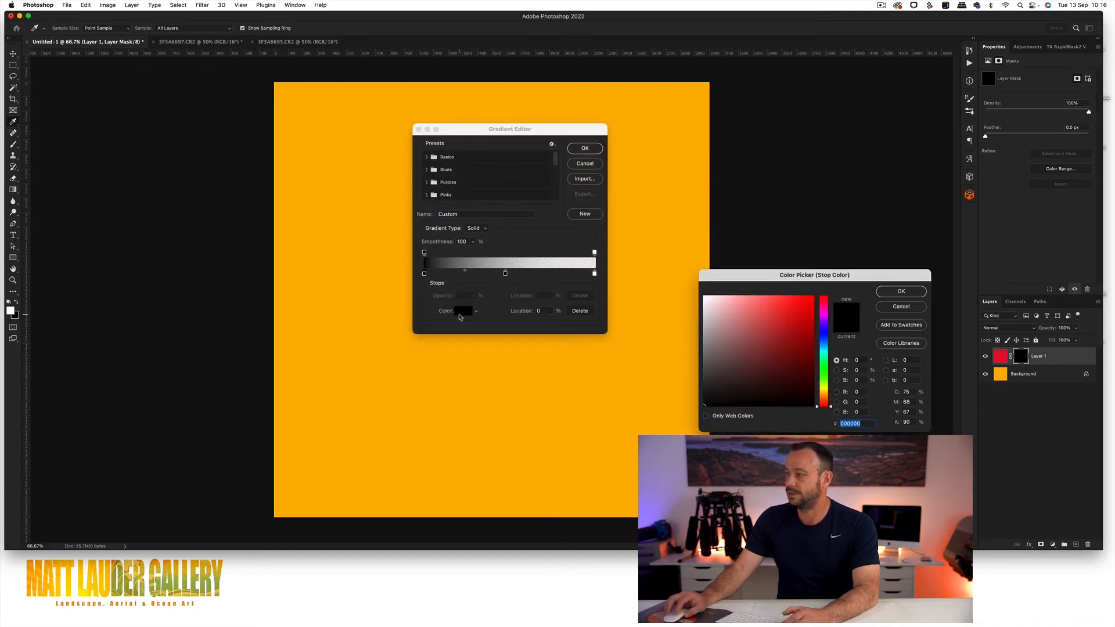
pyautogui.moveTo(726, 352); pyautogui.dragTo(684, 271)
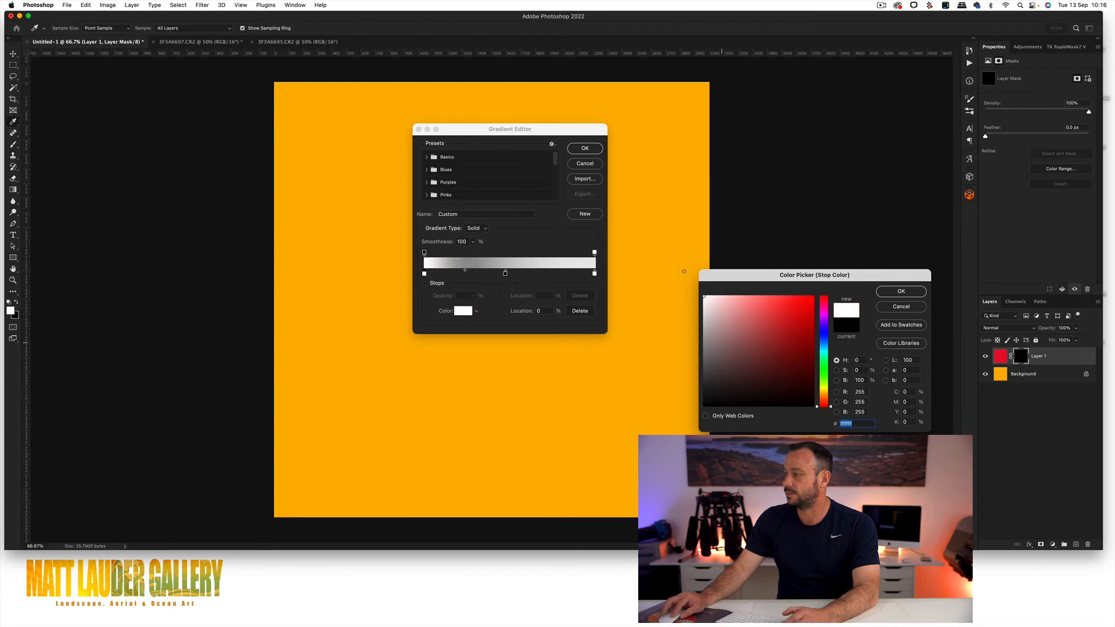
pyautogui.click(901, 289)
pyautogui.click(586, 150)
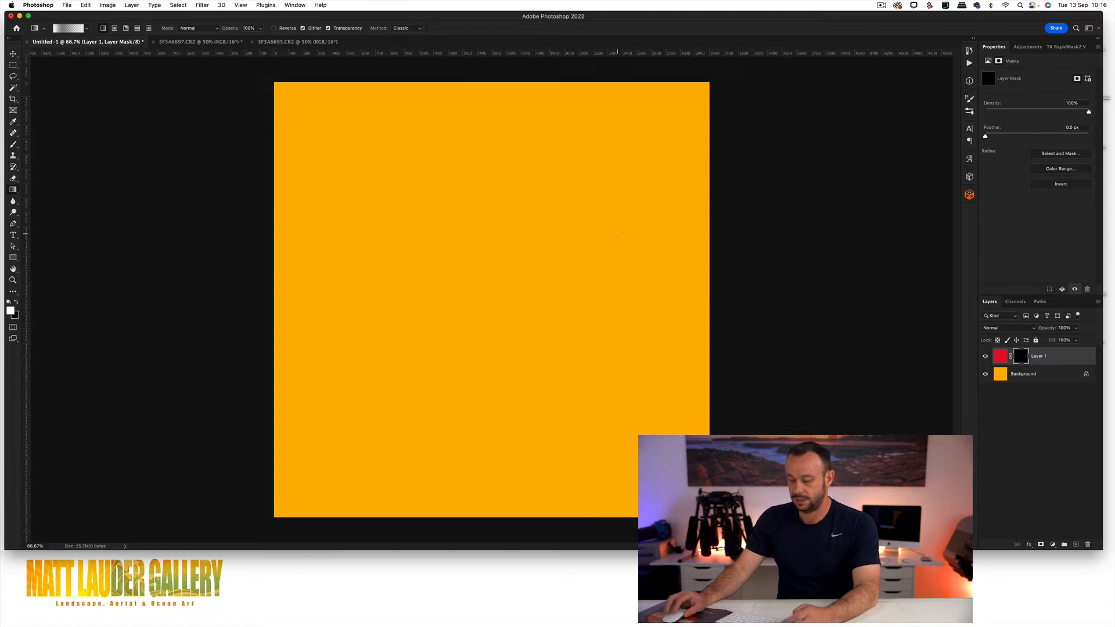
# Step: Draw a vertical gradient from the canvas's upper edge past its middle on Layer 1's mask and inspect the mask on its own
pyautogui.moveTo(483, 87); pyautogui.dragTo(481, 324)
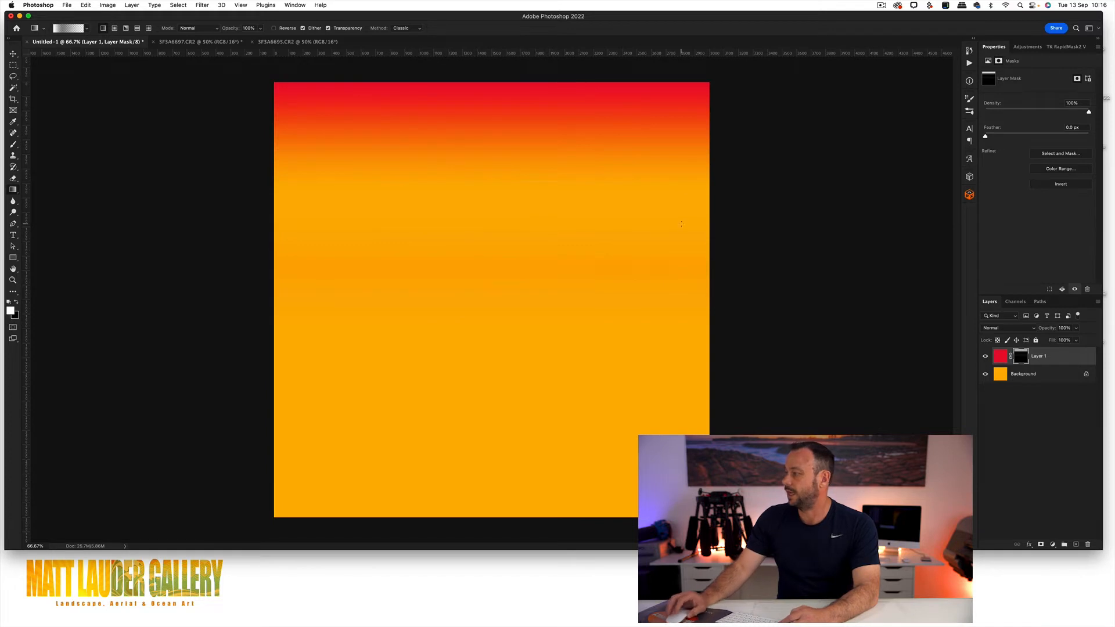
pyautogui.keyDown('alt'); pyautogui.click(1026, 361); pyautogui.keyUp('alt')
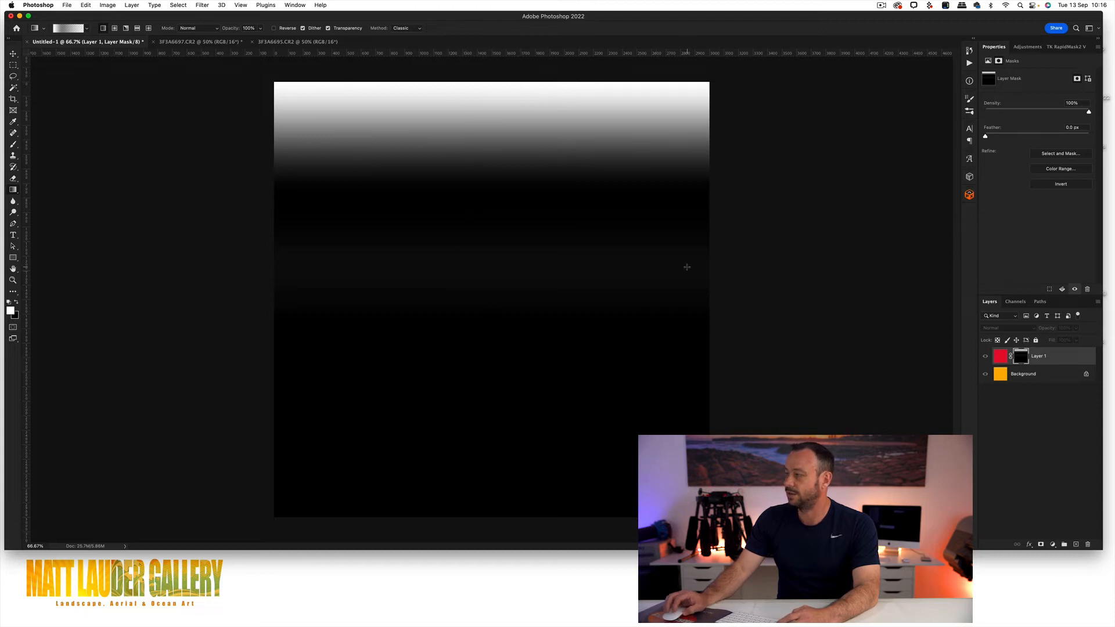
pyautogui.keyDown('alt'); pyautogui.click(1025, 359); pyautogui.keyUp('alt')
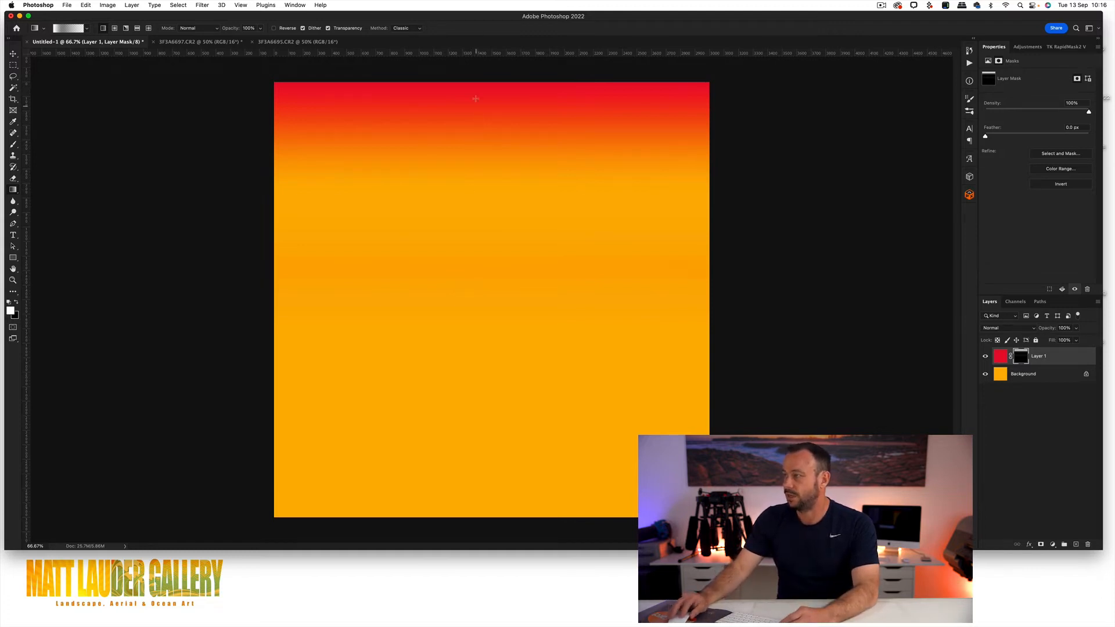
# Step: Draw more downward gradients on Layer 1's mask to extend the red area, and check the mask
pyautogui.moveTo(474, 93); pyautogui.dragTo(473, 336)
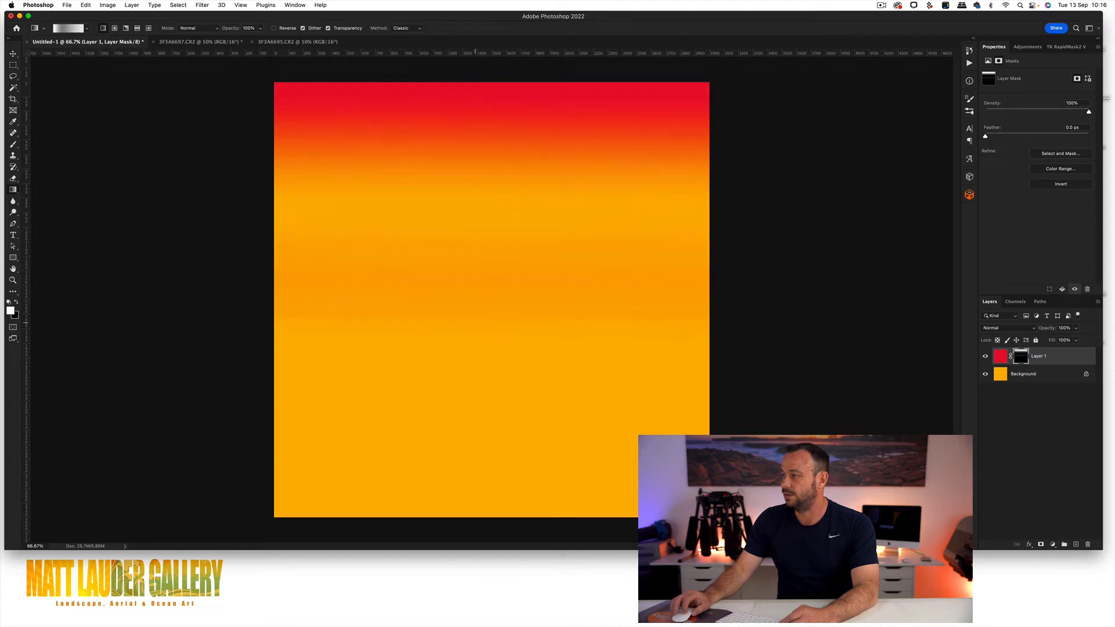
pyautogui.moveTo(484, 175); pyautogui.dragTo(480, 353)
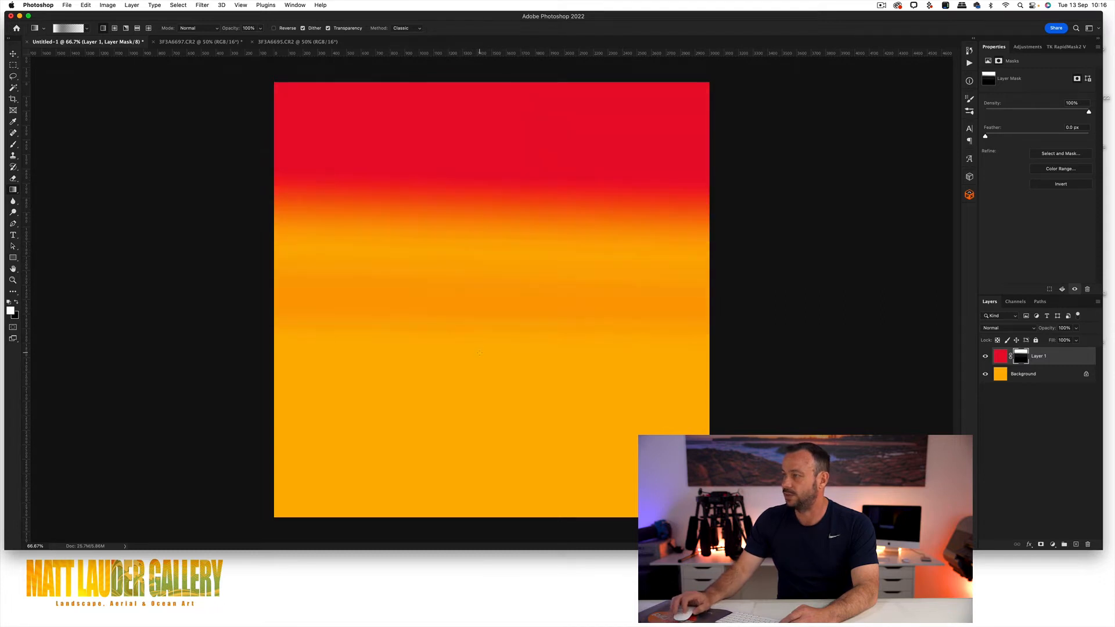
pyautogui.keyDown('alt'); pyautogui.click(1021, 359); pyautogui.keyUp('alt')
pyautogui.keyDown('alt'); pyautogui.click(1022, 359); pyautogui.keyUp('alt')
# Step: Try deleting Layer 1's mask without applying it, and undo the deletion
pyautogui.moveTo(1022, 359); pyautogui.dragTo(1089, 543)
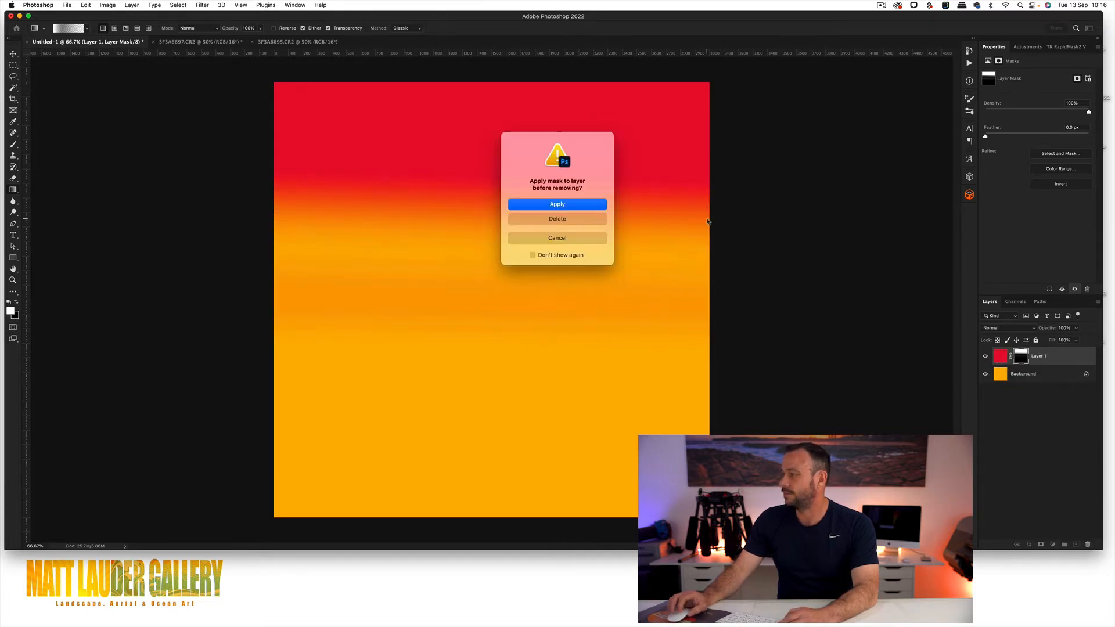
pyautogui.click(553, 220)
pyautogui.press('super+z')
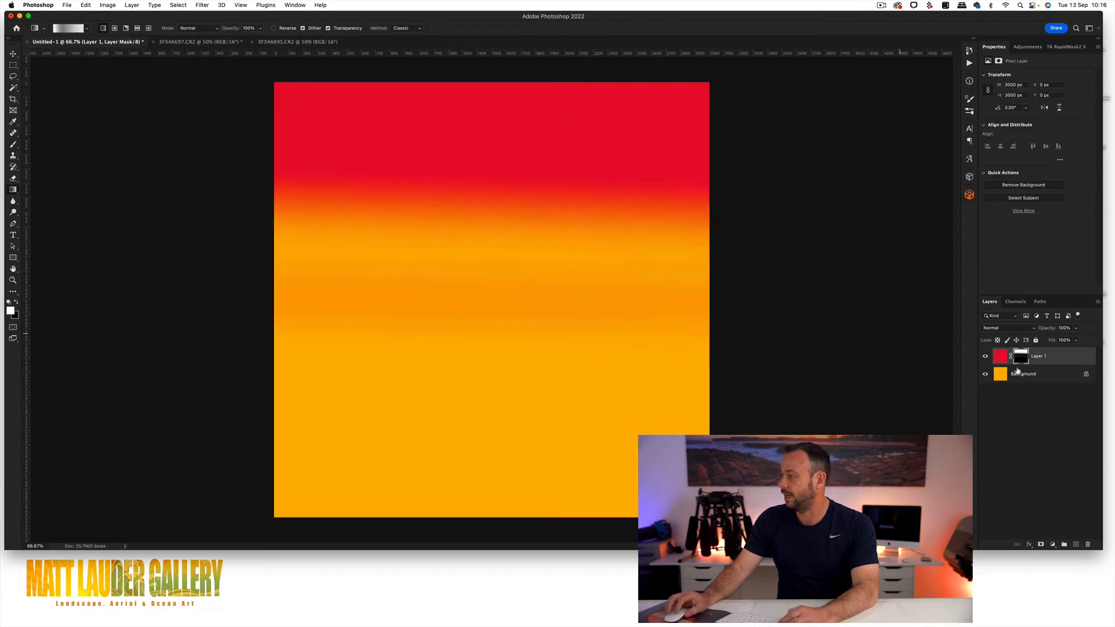
# Step: Try removing Layer 1's mask by applying it to the layer, and undo that change
pyautogui.moveTo(1022, 358); pyautogui.dragTo(1087, 541)
pyautogui.press('Return')
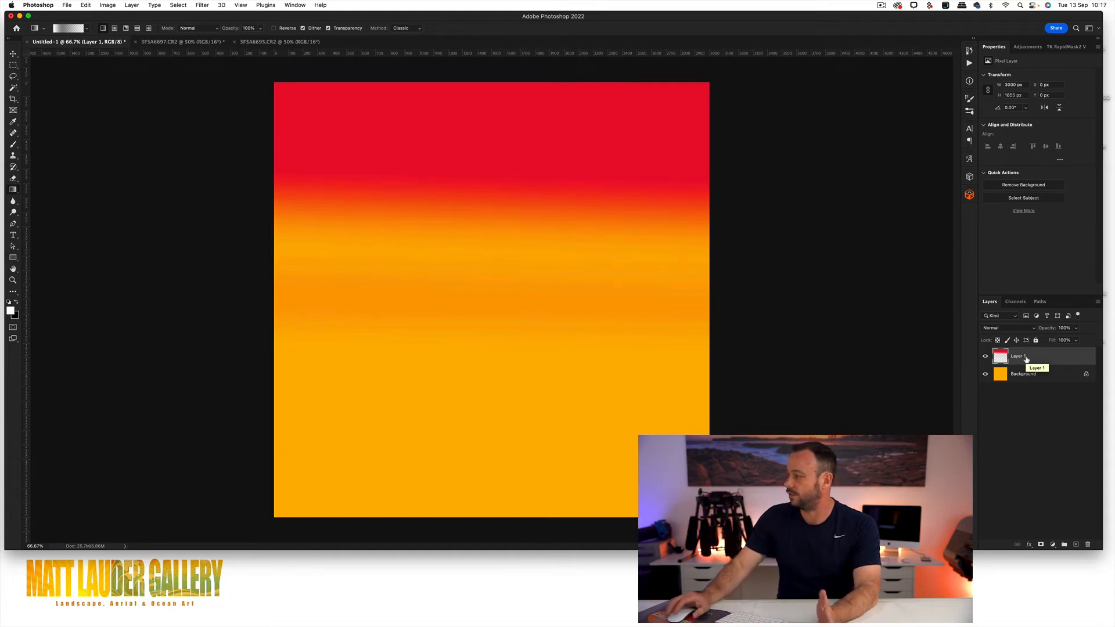
pyautogui.press('super+z')
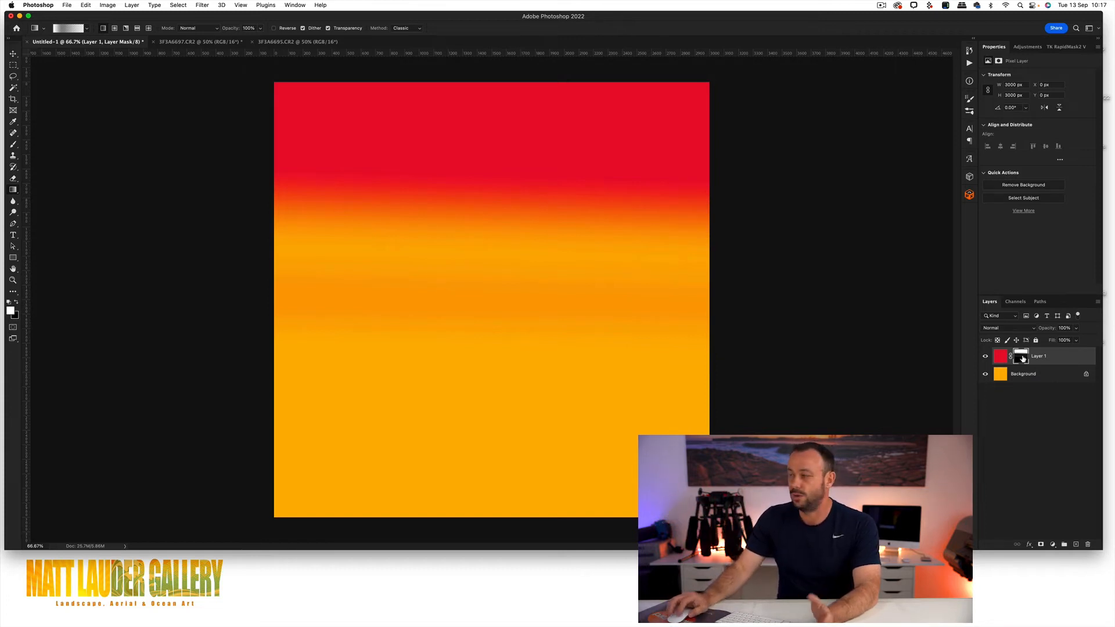
# Step: Delete the gradient mask from Layer 1 without applying it to the layer
pyautogui.moveTo(1024, 359); pyautogui.dragTo(1087, 545)
pyautogui.click(563, 222)
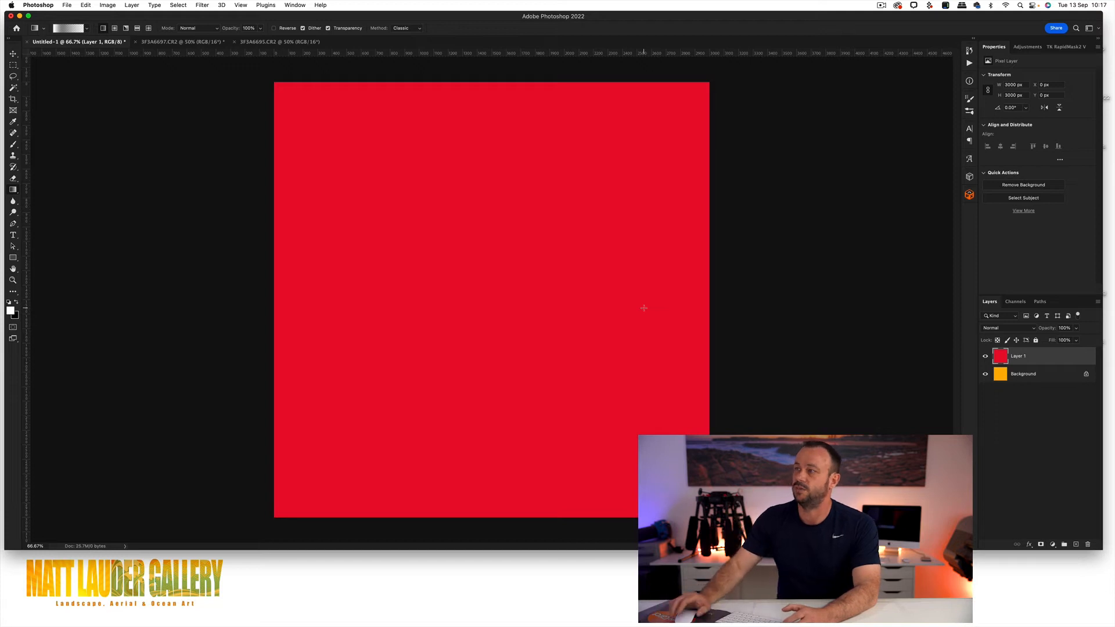
# Step: Switch between the photo documents 3F3A6695.CR2 and 3F3A6697.CR2 to compare the two beach exposures
pyautogui.click(205, 44)
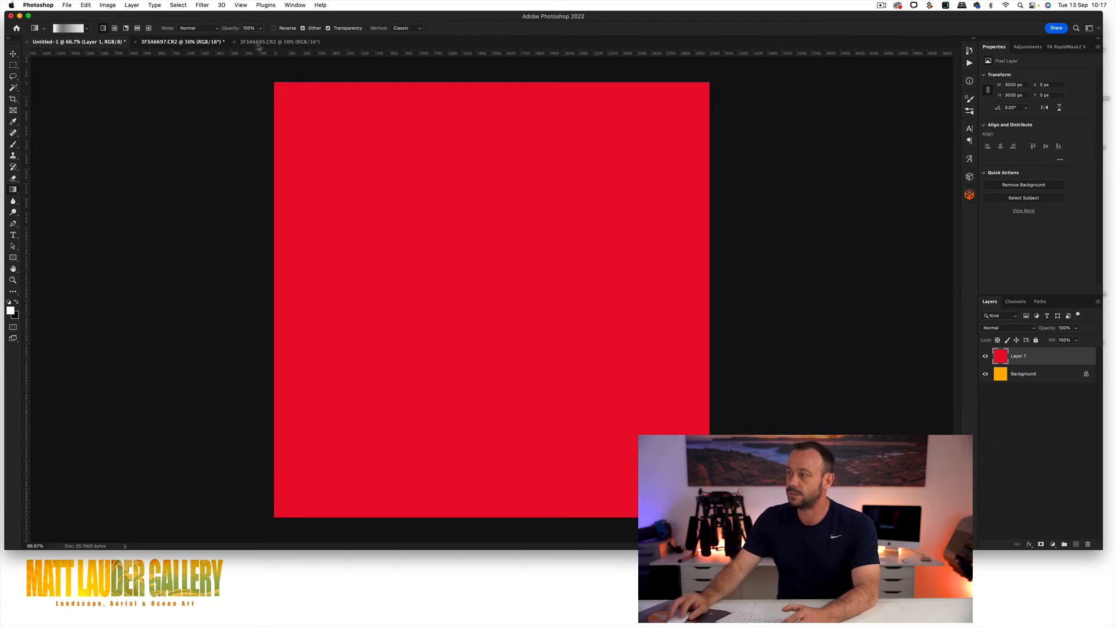
pyautogui.click(276, 45)
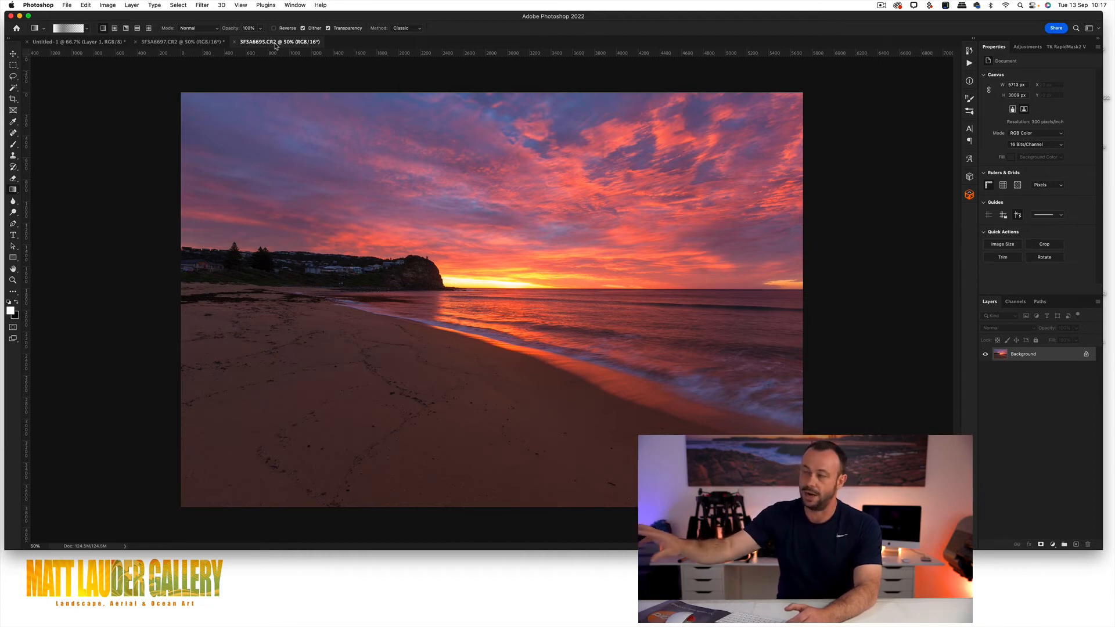
pyautogui.click(165, 42)
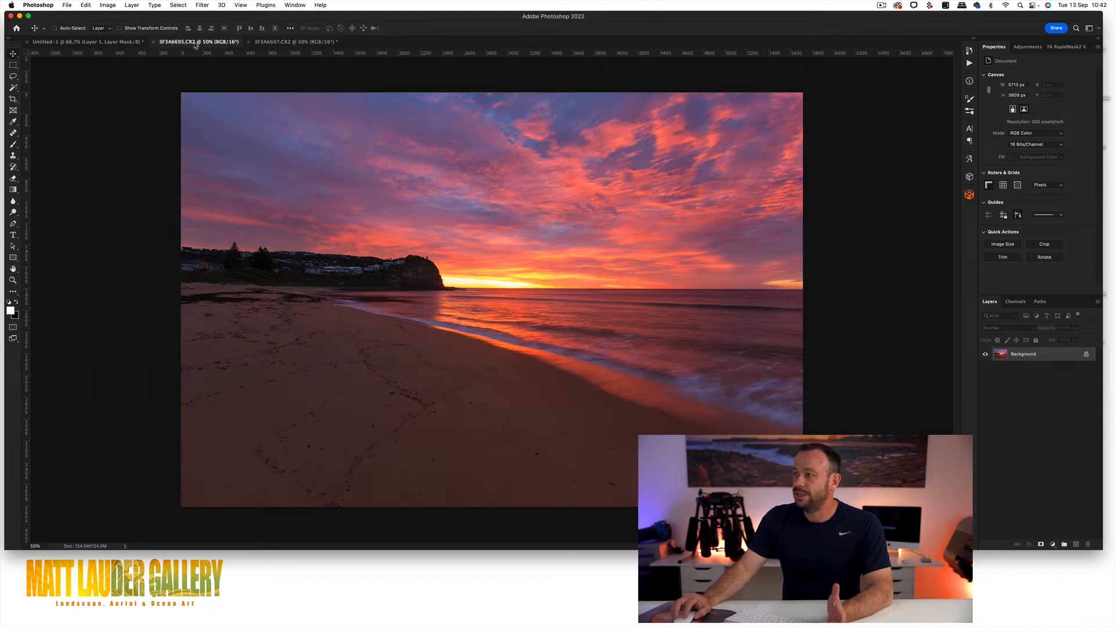
# Step: Copy the darker 3F3A6695.CR2 photo into 3F3A6697.CR2 as an aligned layer above the background, and close the source document
pyautogui.moveTo(223, 42); pyautogui.dragTo(700, 175)
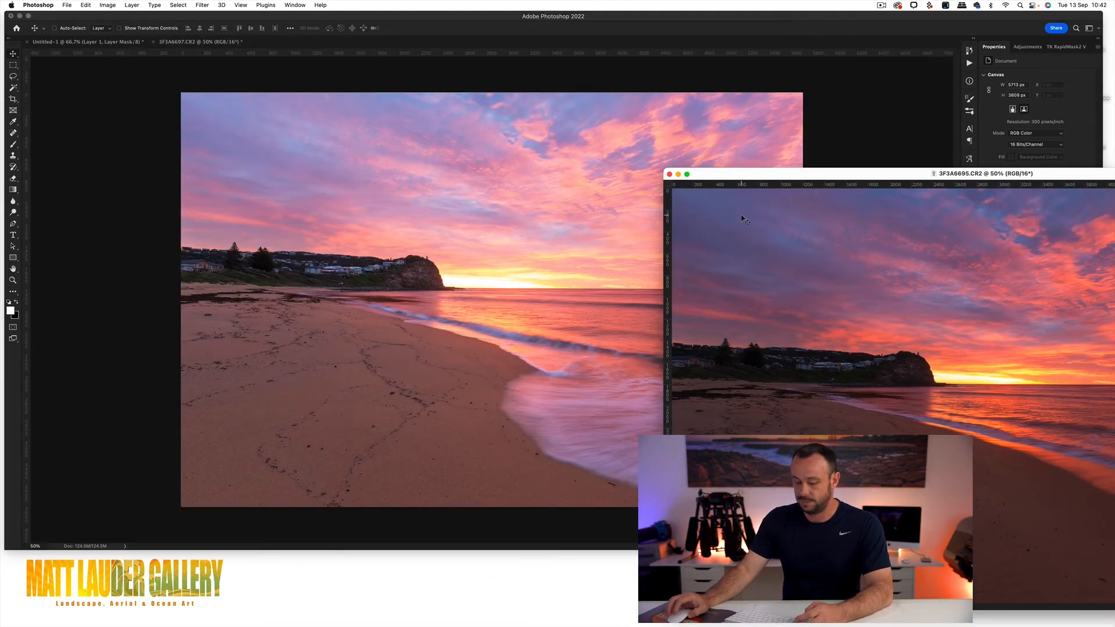
pyautogui.moveTo(864, 240); pyautogui.dragTo(428, 204)
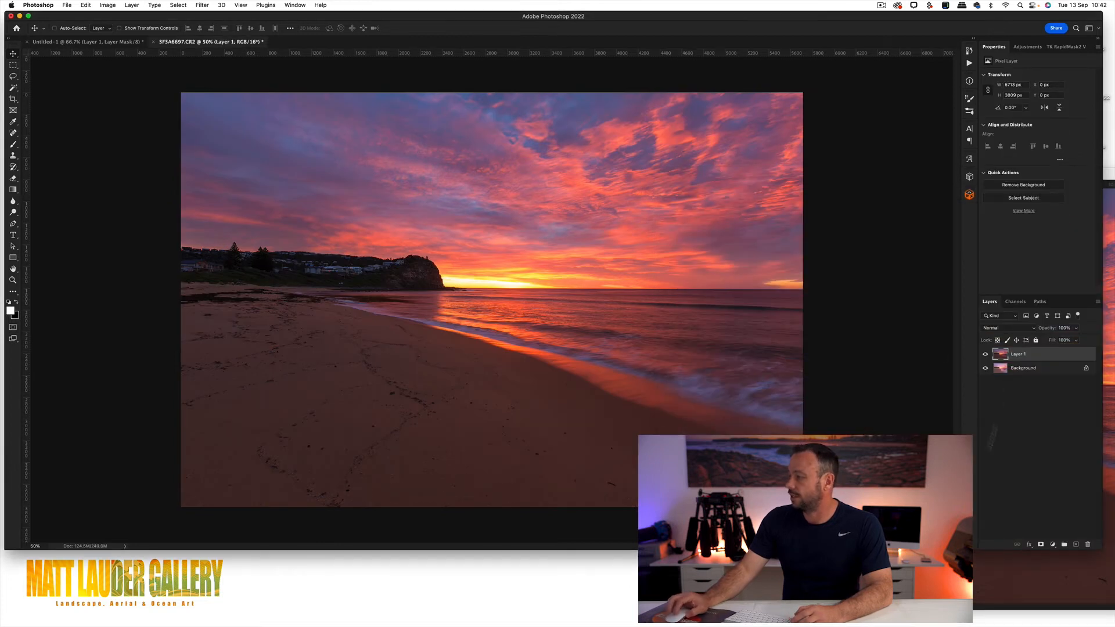
pyautogui.click(697, 575)
pyautogui.click(670, 175)
pyautogui.click(579, 231)
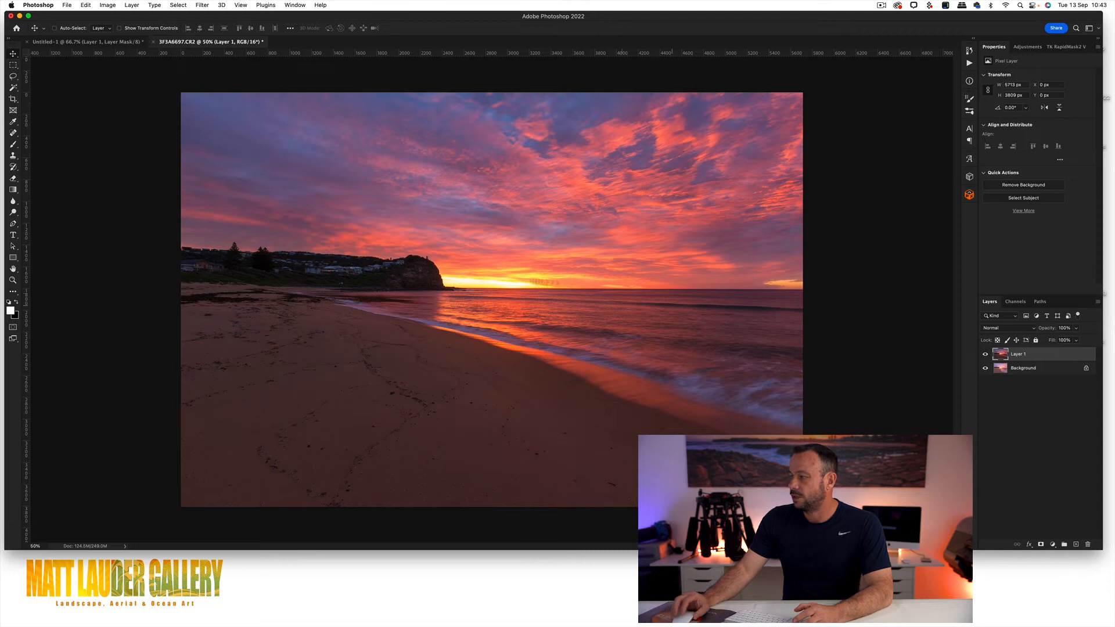
# Step: Add a layer mask to Layer 1 and paint black with a large soft brush over the beach and foreground water
pyautogui.click(1041, 545)
pyautogui.press('b')
pyautogui.press('x')
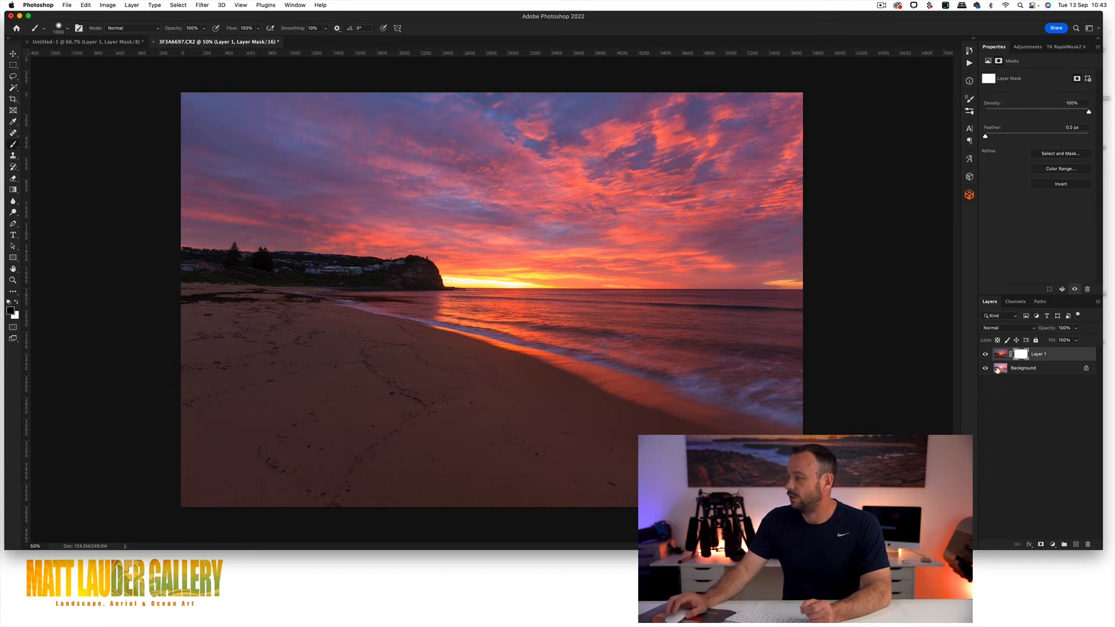
pyautogui.moveTo(209, 349)
pyautogui.mouseDown()
pyautogui.moveTo(627, 372)
pyautogui.moveTo(580, 441)
pyautogui.moveTo(395, 459)
pyautogui.moveTo(194, 457)
pyautogui.moveTo(600, 458)
pyautogui.mouseUp()
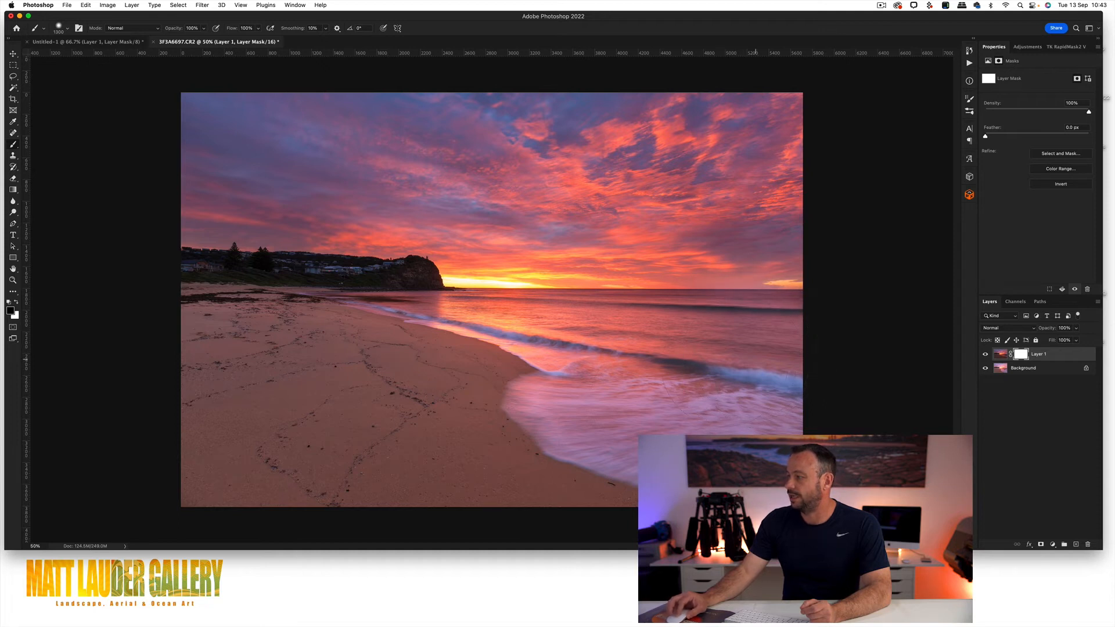
pyautogui.moveTo(484, 375); pyautogui.dragTo(444, 372)
# Step: Shrink the brush, paint black on the mask over the upper shoreline and headland, and inspect the headland up close
pyautogui.press('[')
pyautogui.press('[')
pyautogui.press('[')
pyautogui.press('[')
pyautogui.press('[')
pyautogui.press('[')
pyautogui.press('[')
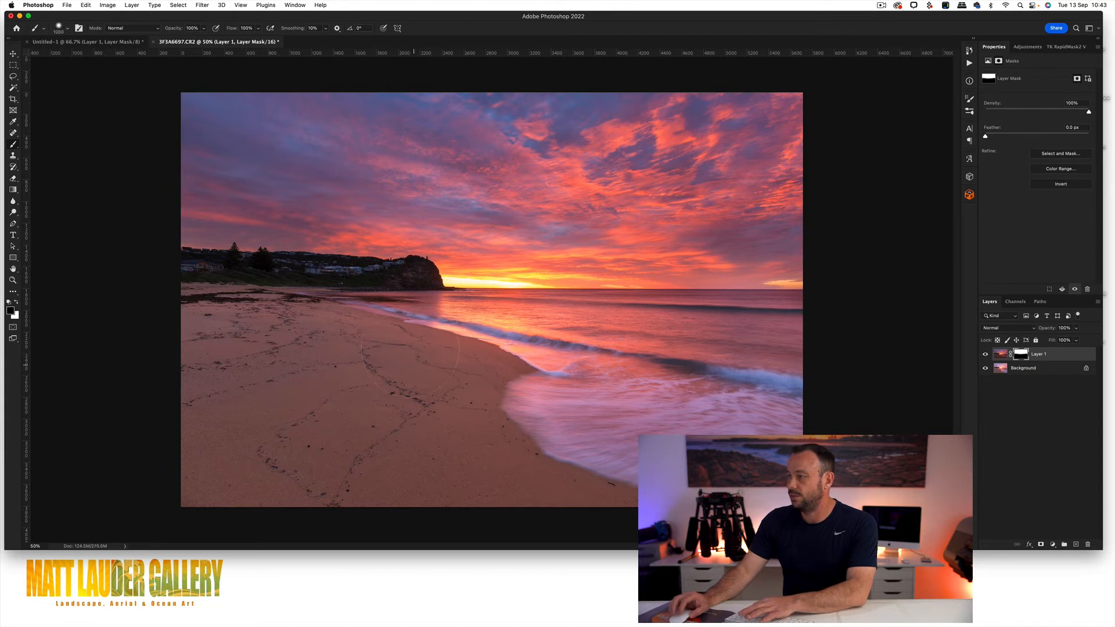
pyautogui.press('[')
pyautogui.press('[')
pyautogui.moveTo(430, 305)
pyautogui.mouseDown()
pyautogui.moveTo(418, 285)
pyautogui.moveTo(346, 284)
pyautogui.mouseUp()
pyautogui.moveTo(274, 285); pyautogui.dragTo(196, 283)
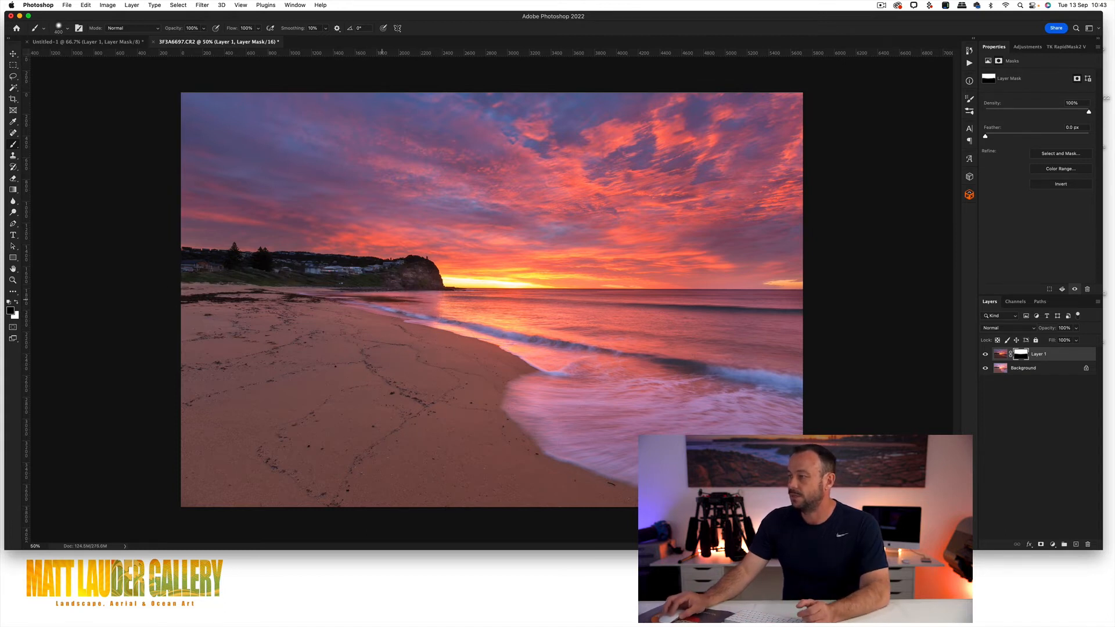
pyautogui.moveTo(404, 260); pyautogui.dragTo(200, 262)
pyautogui.press('z')
pyautogui.moveTo(403, 259); pyautogui.dragTo(403, 260)
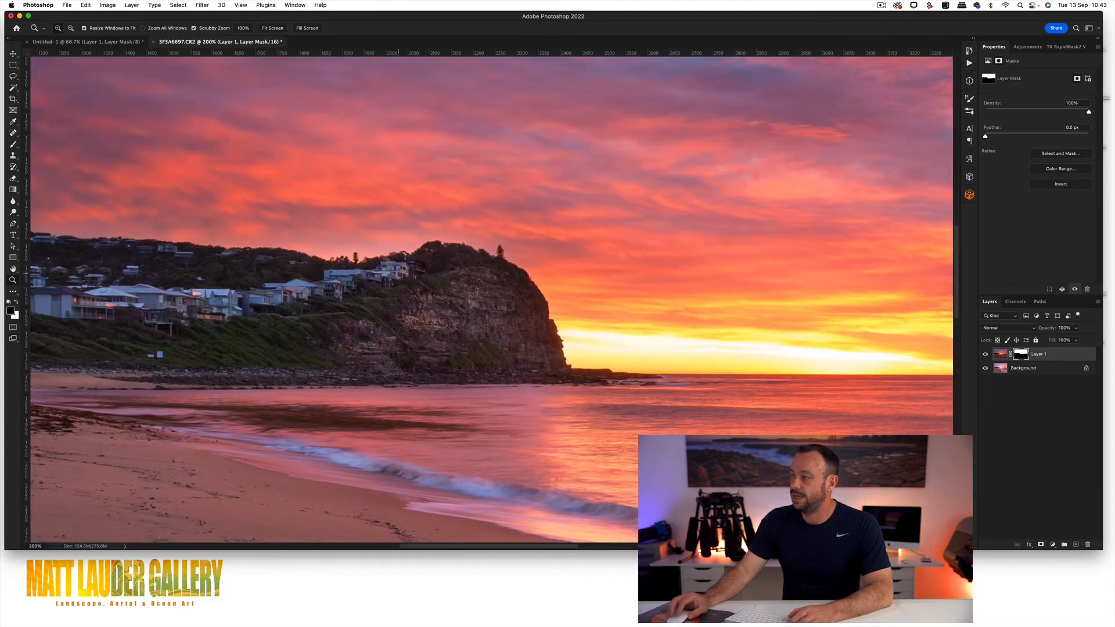
pyautogui.keyDown('alt'); pyautogui.click(440, 265); pyautogui.keyUp('alt')
pyautogui.keyDown('alt'); pyautogui.click(414, 268); pyautogui.keyUp('alt')
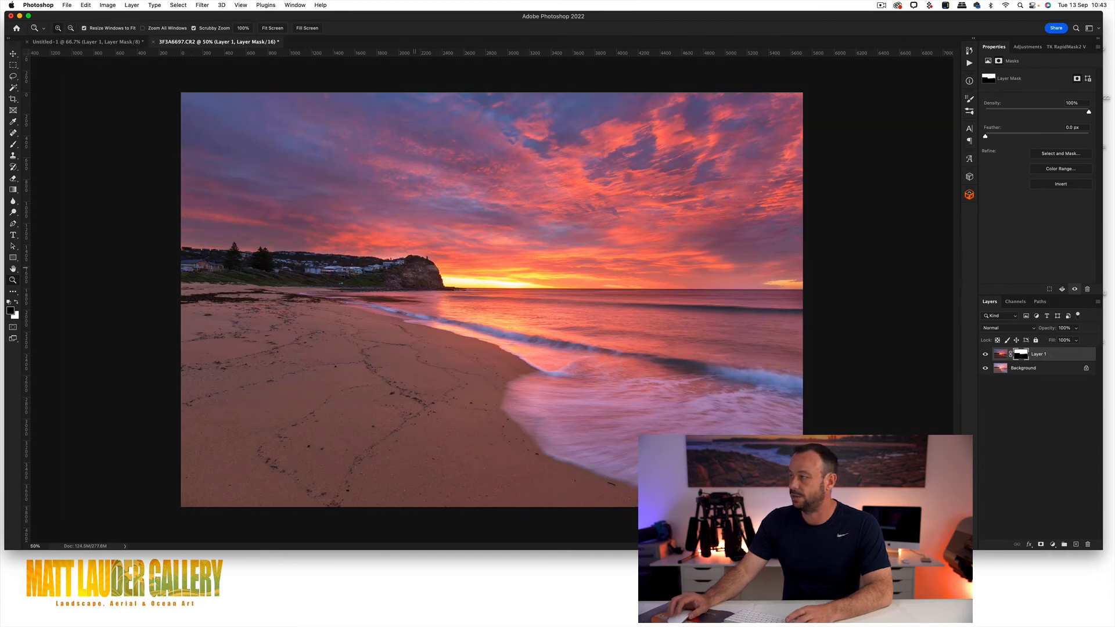
# Step: Delete the brushed mask from Layer 1 without applying it
pyautogui.moveTo(1018, 355); pyautogui.dragTo(1088, 544)
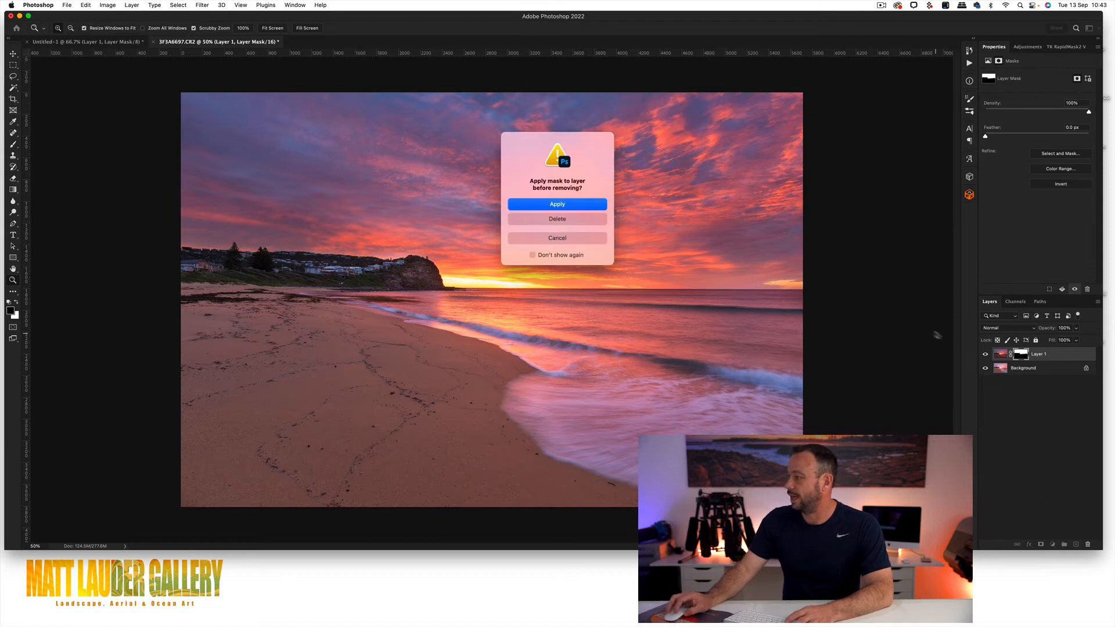
pyautogui.click(565, 220)
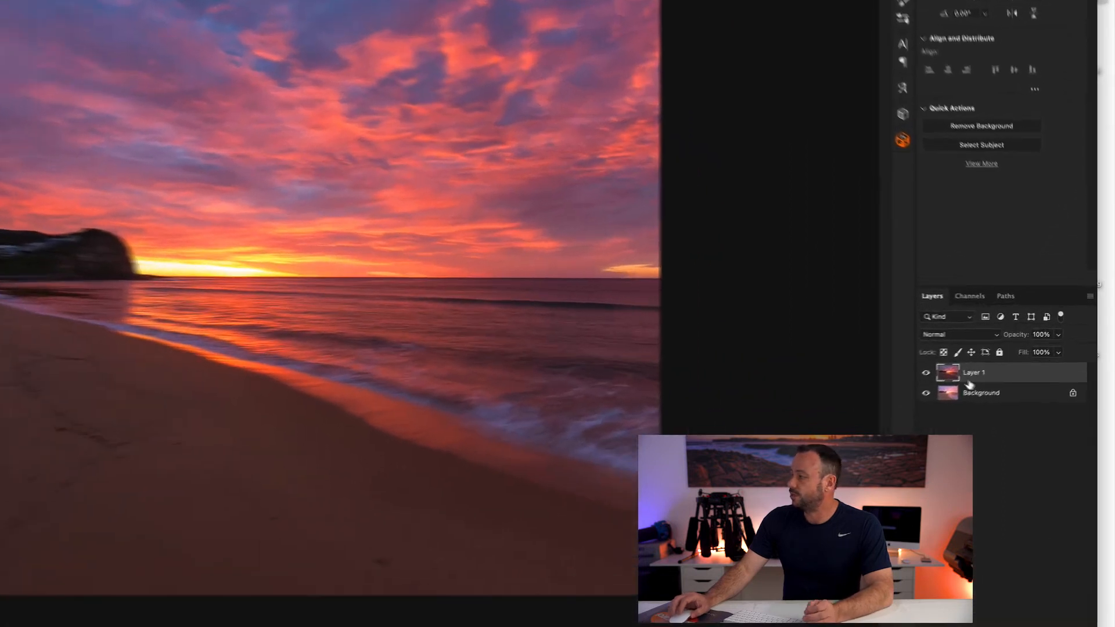
# Step: Load the RGB channel's luminosity as a selection and use it to add a layer mask to Layer 1
pyautogui.click(967, 297)
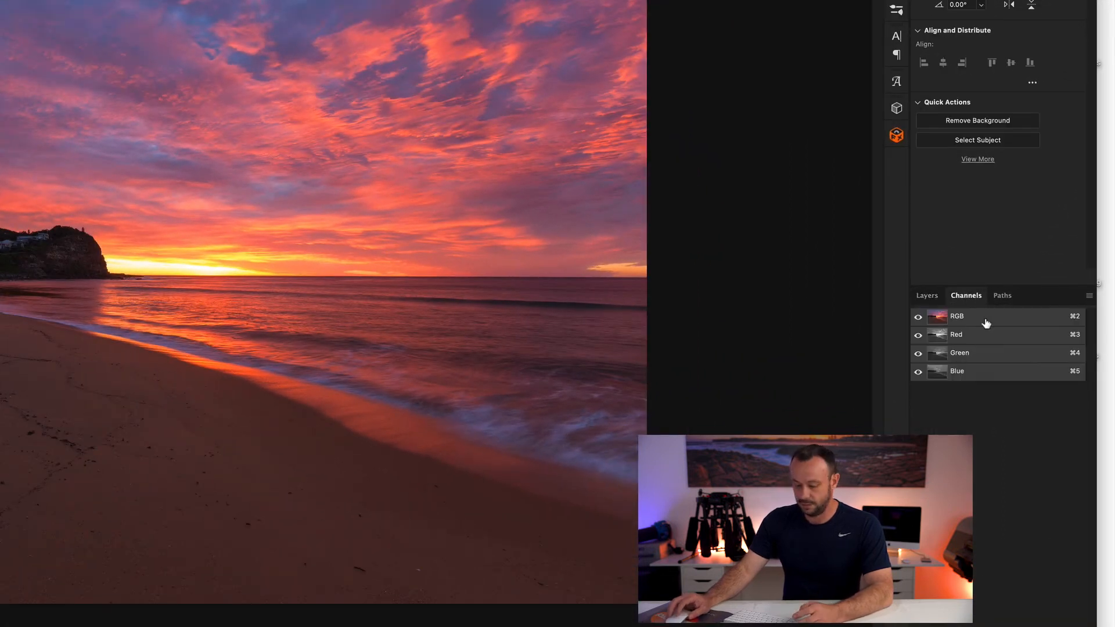
pyautogui.keyDown('super'); pyautogui.click(938, 317); pyautogui.keyUp('super')
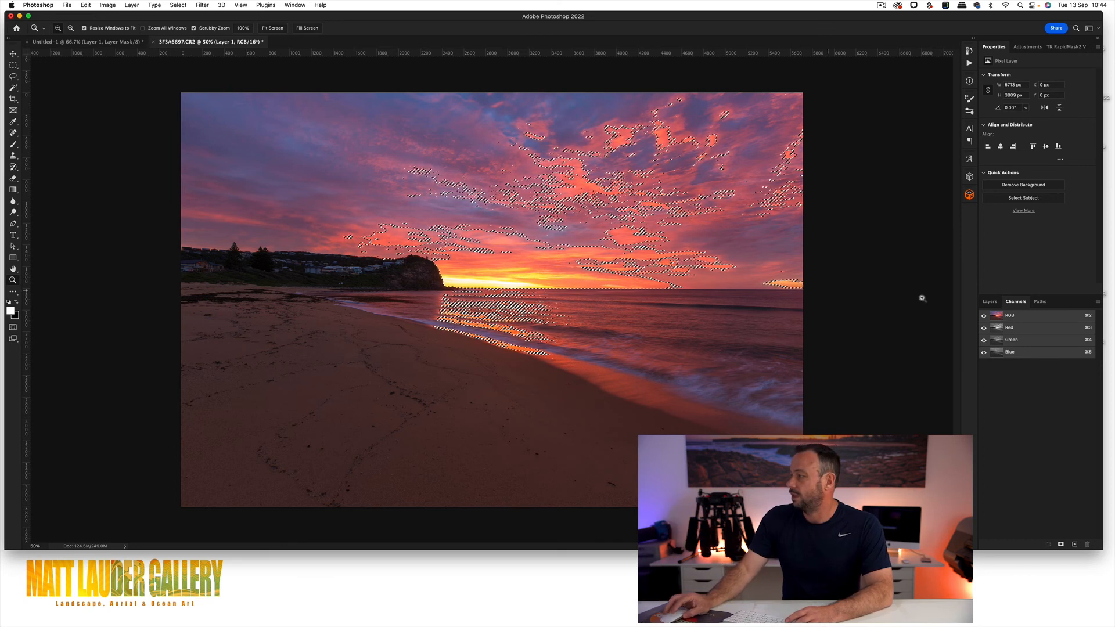
pyautogui.click(991, 302)
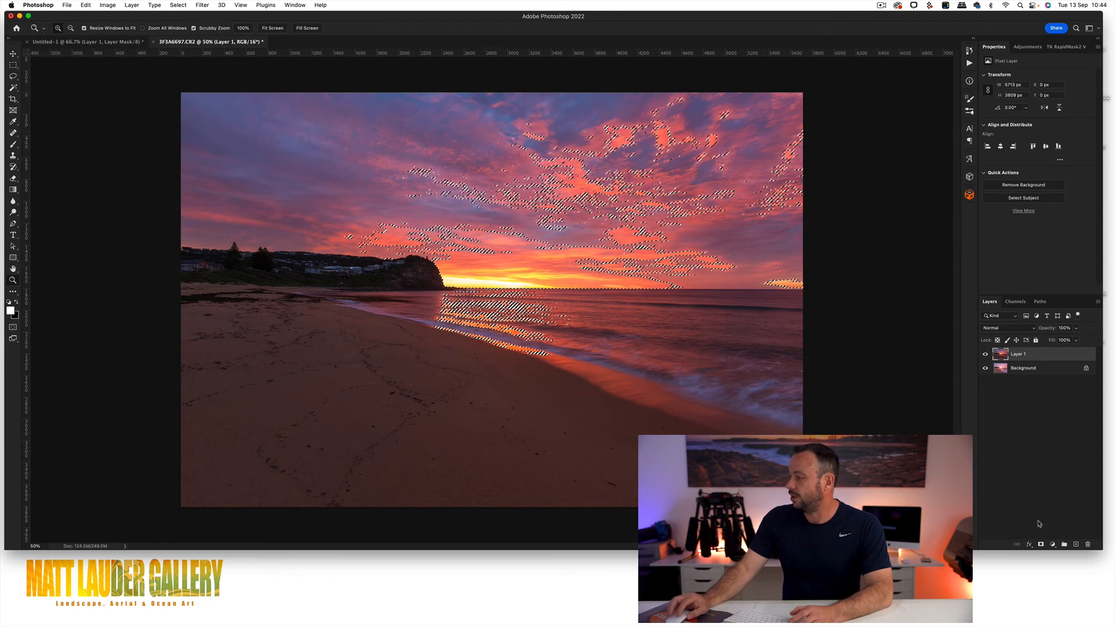
pyautogui.click(1041, 545)
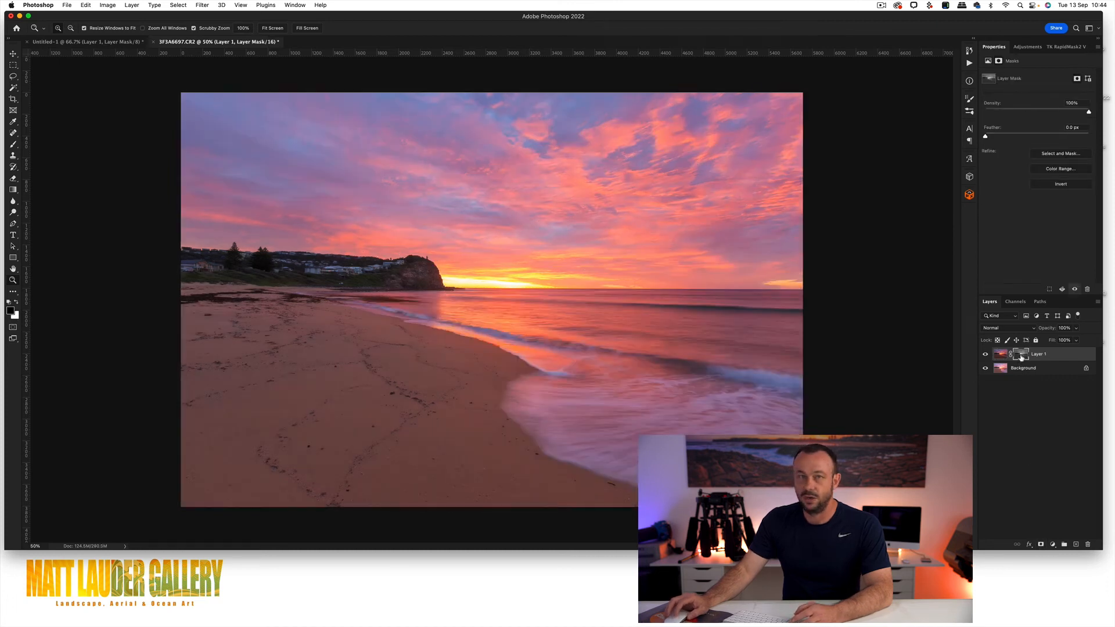
# Step: Display Layer 1's luminosity mask on its own, examine its tones around the headland, and compare it with the brushed mask in Untitled-1
pyautogui.press('alt')
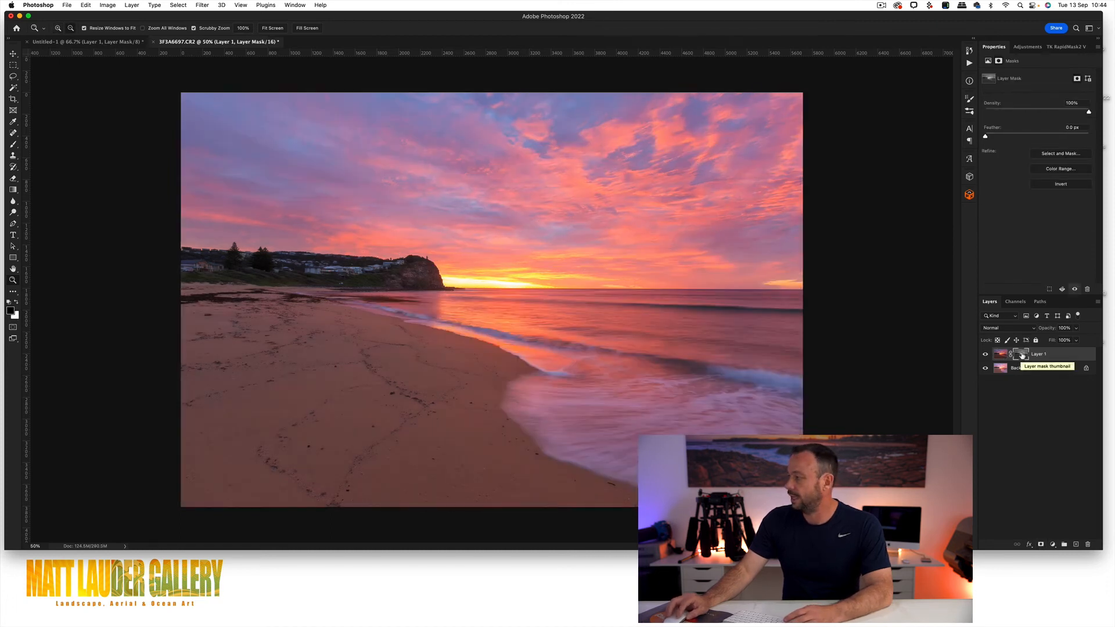
pyautogui.keyDown('alt'); pyautogui.click(1023, 356); pyautogui.keyUp('alt')
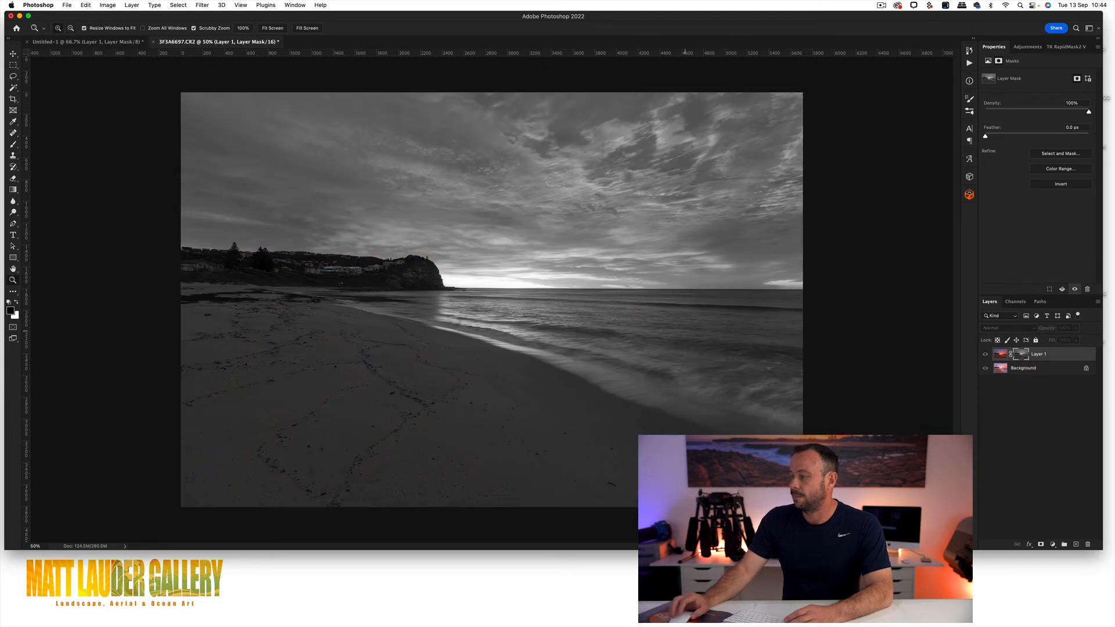
pyautogui.click(387, 283)
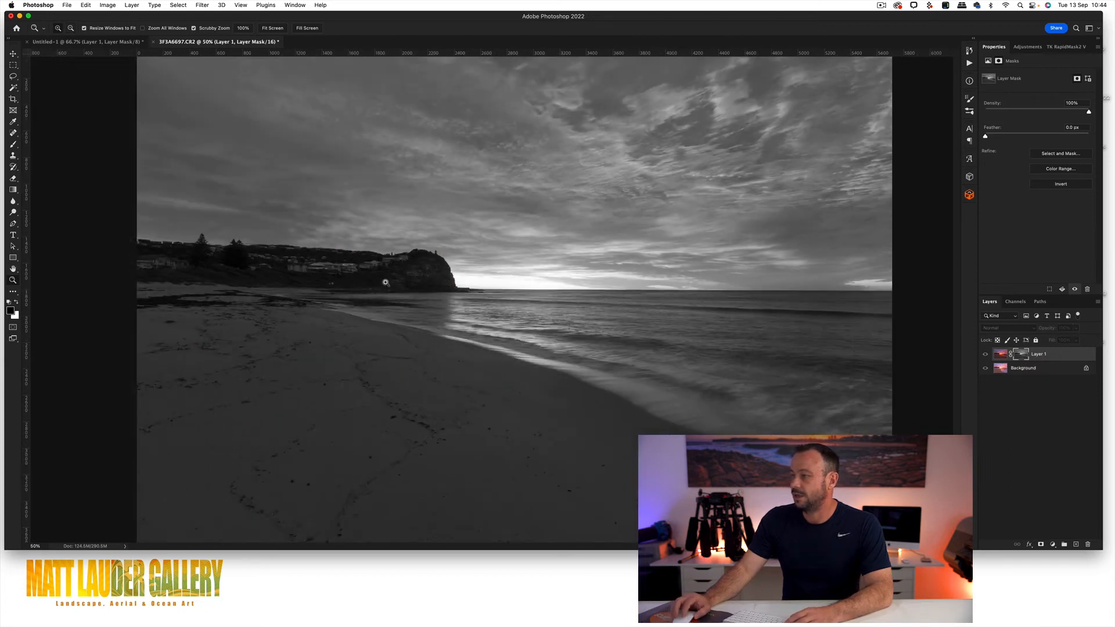
pyautogui.click(402, 270)
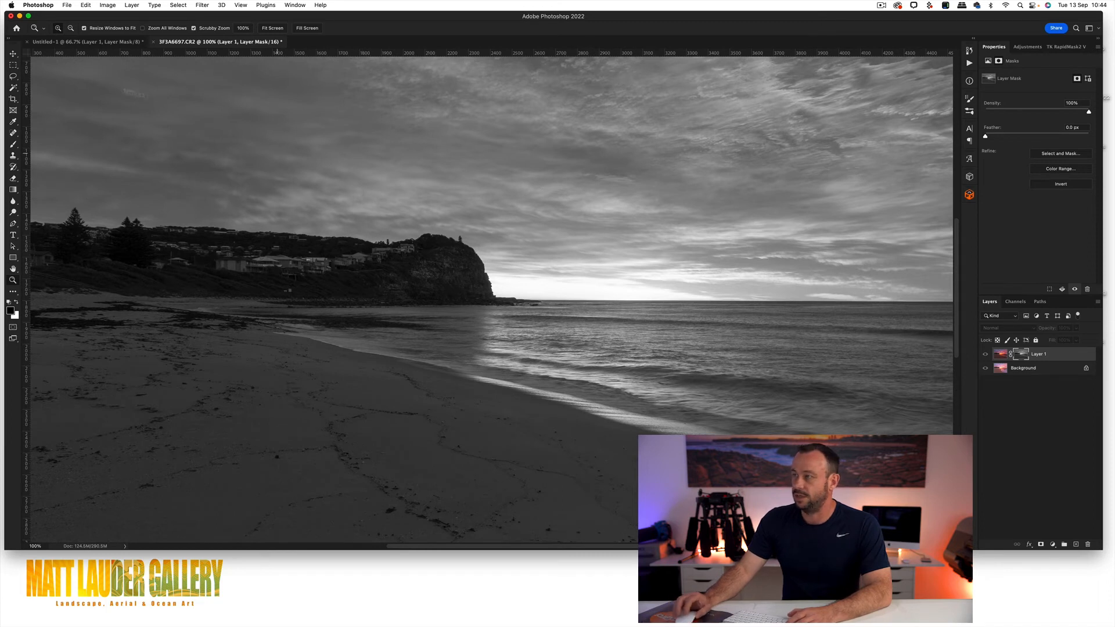
pyautogui.click(101, 42)
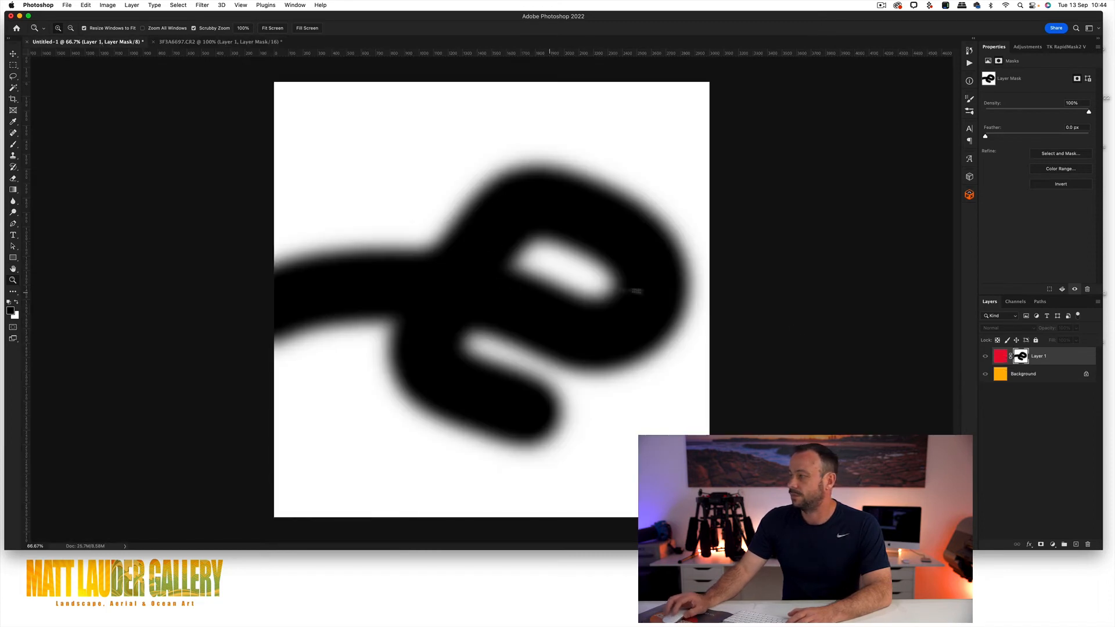
pyautogui.click(1001, 360)
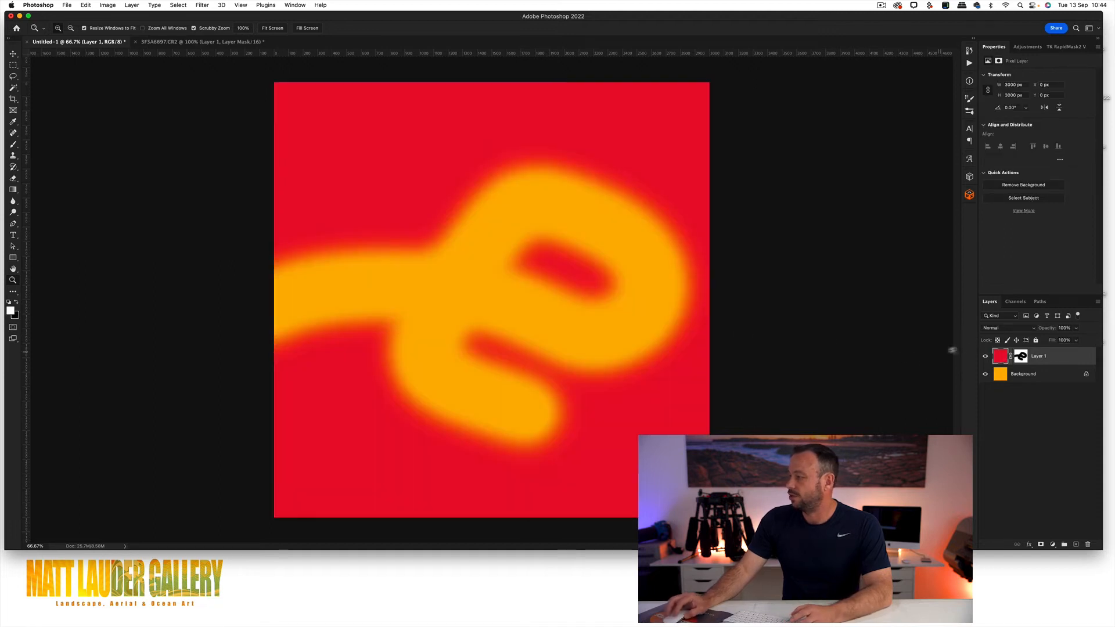
pyautogui.keyDown('alt'); pyautogui.click(1021, 356); pyautogui.keyUp('alt')
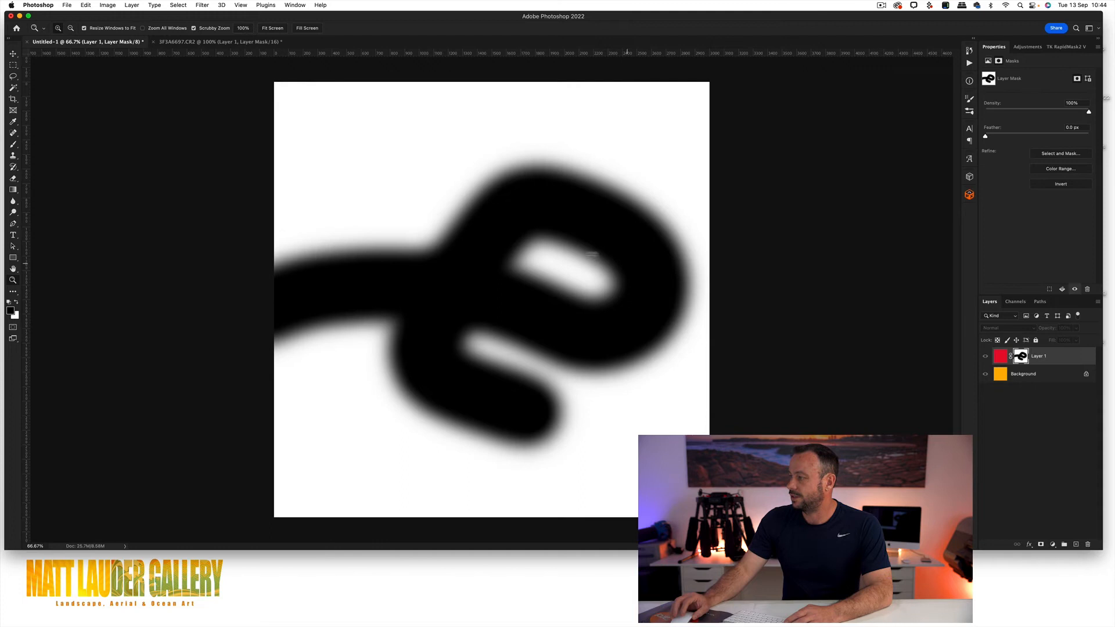
pyautogui.click(238, 42)
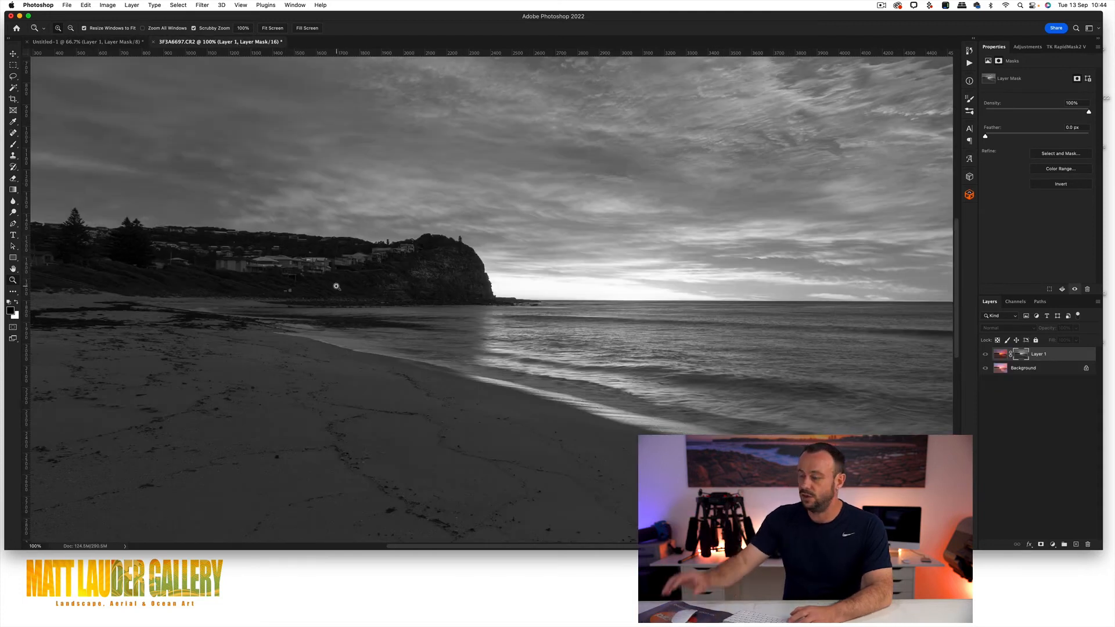
pyautogui.click(87, 44)
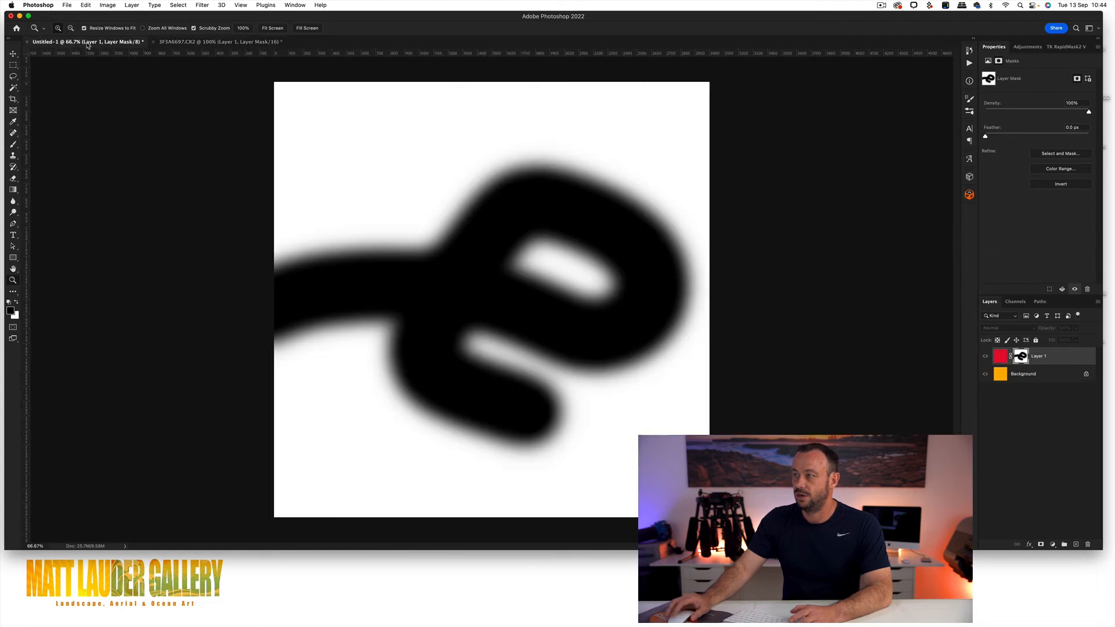
pyautogui.click(218, 44)
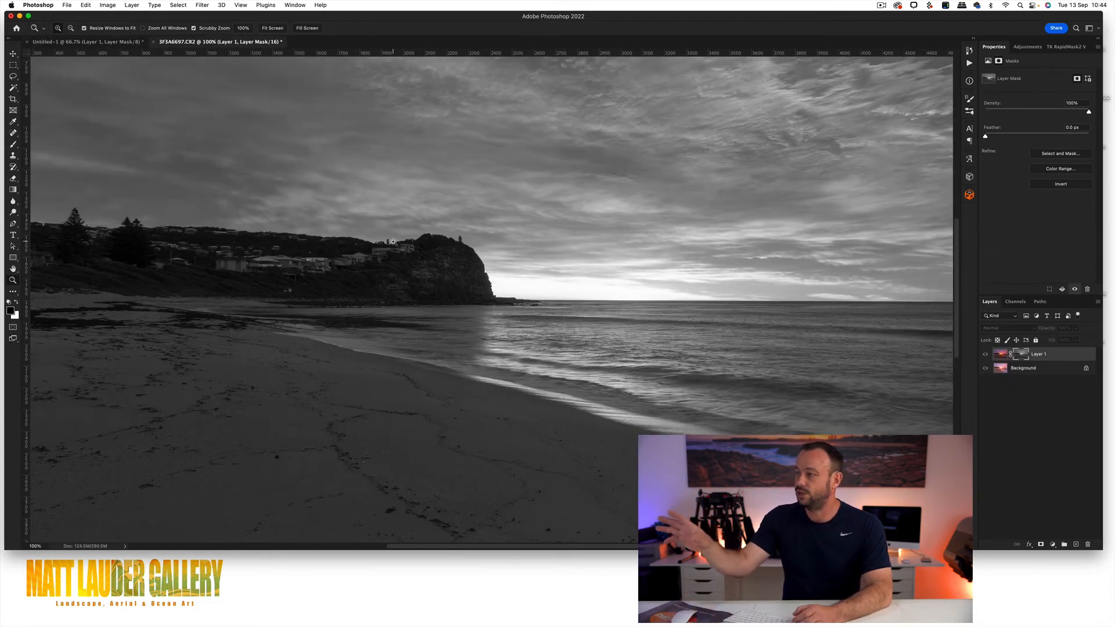
pyautogui.keyDown('alt'); pyautogui.click(439, 262); pyautogui.keyUp('alt')
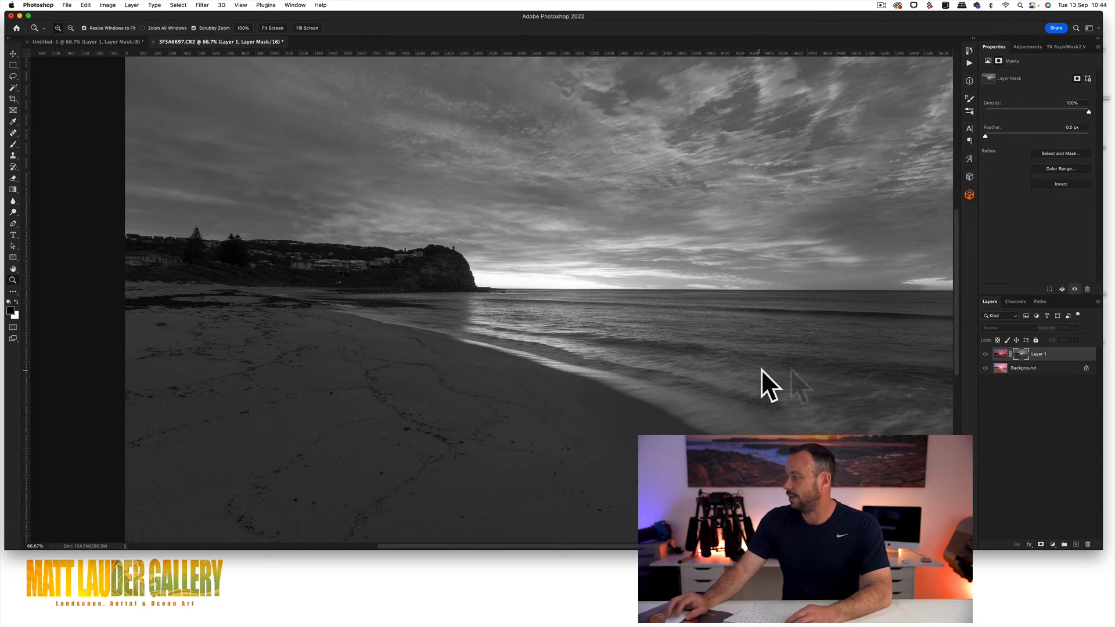
# Step: Return to the colour image and toggle Layer 1's visibility to compare the photo with and without the luminosity-masked layer
pyautogui.click(999, 356)
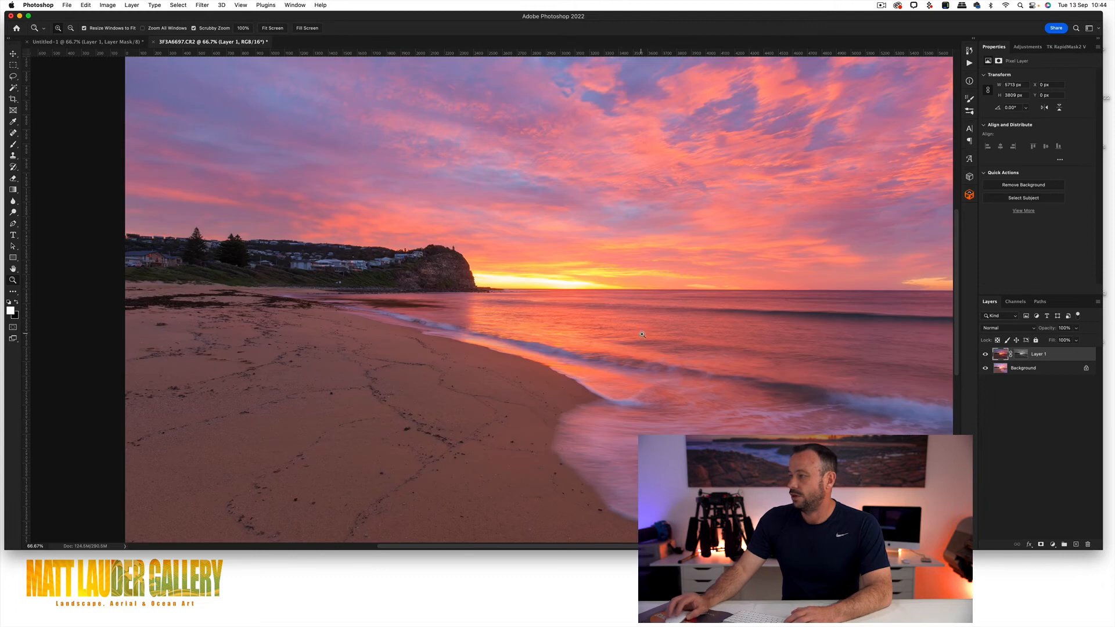
pyautogui.click(986, 356)
pyautogui.click(986, 355)
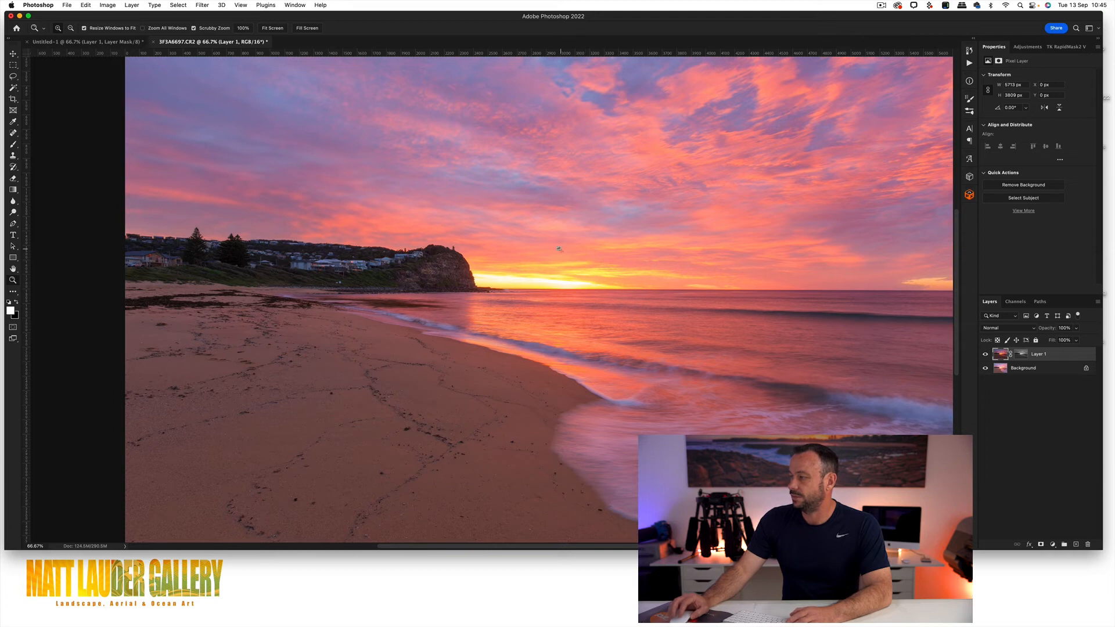
pyautogui.keyDown('alt'); pyautogui.click(648, 330); pyautogui.keyUp('alt')
pyautogui.click(1020, 356)
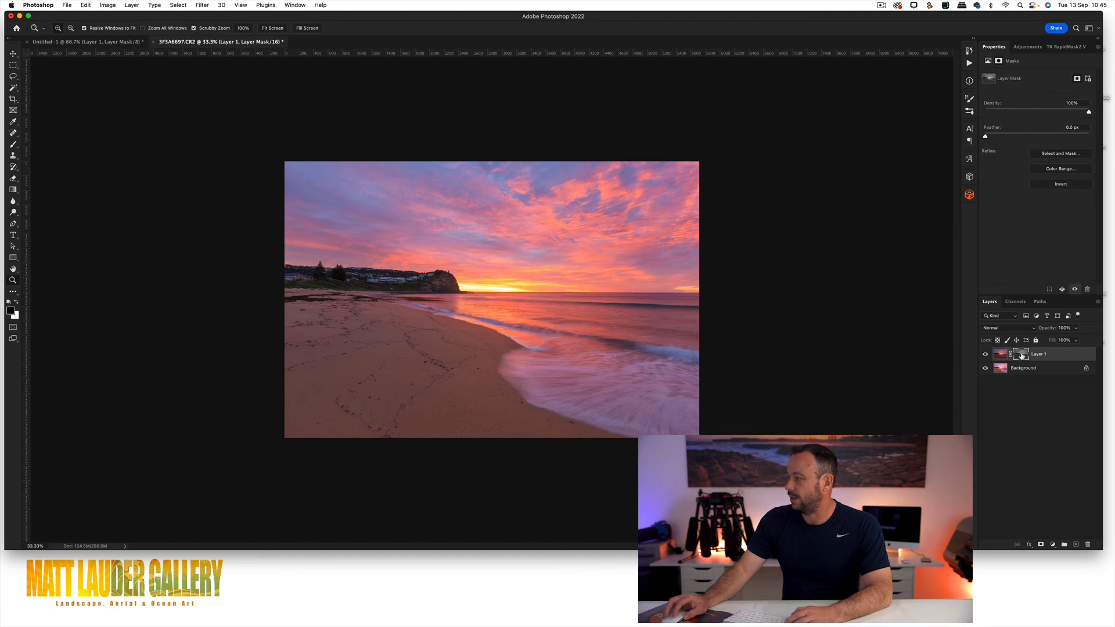
pyautogui.click(985, 355)
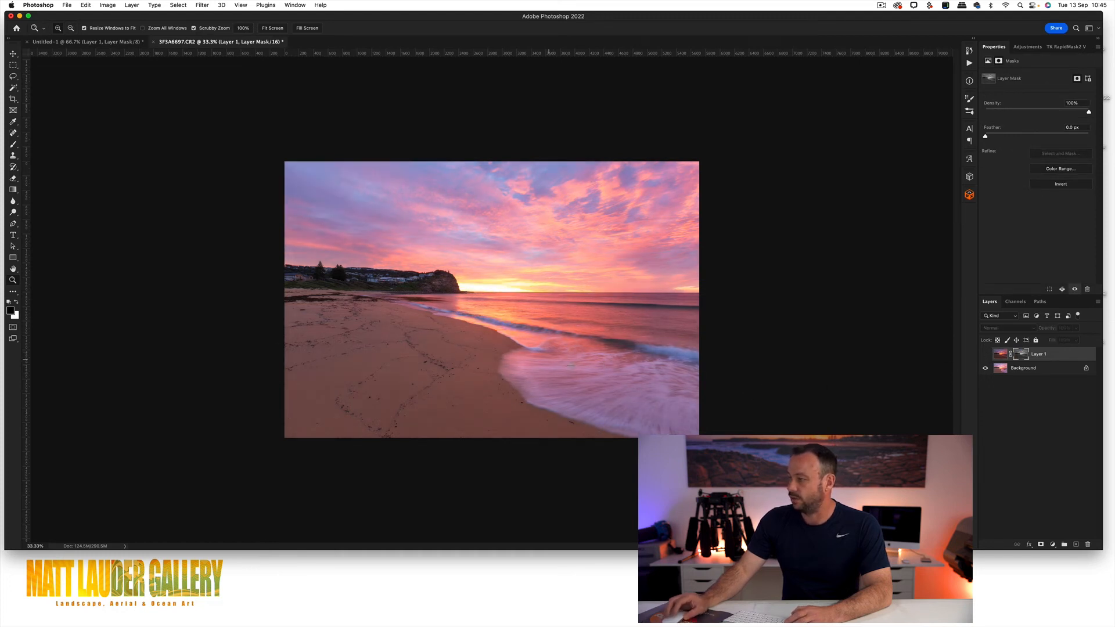
pyautogui.click(987, 354)
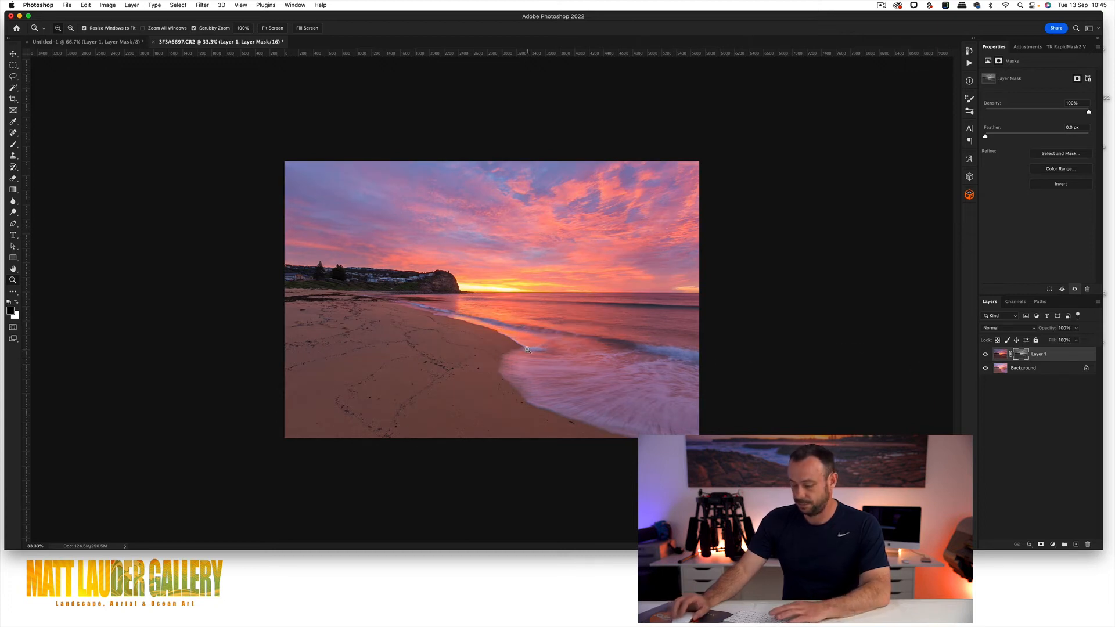
# Step: Paint black with the Brush tool on Layer 1's luminosity mask over the beach and foreground water
pyautogui.press('b')
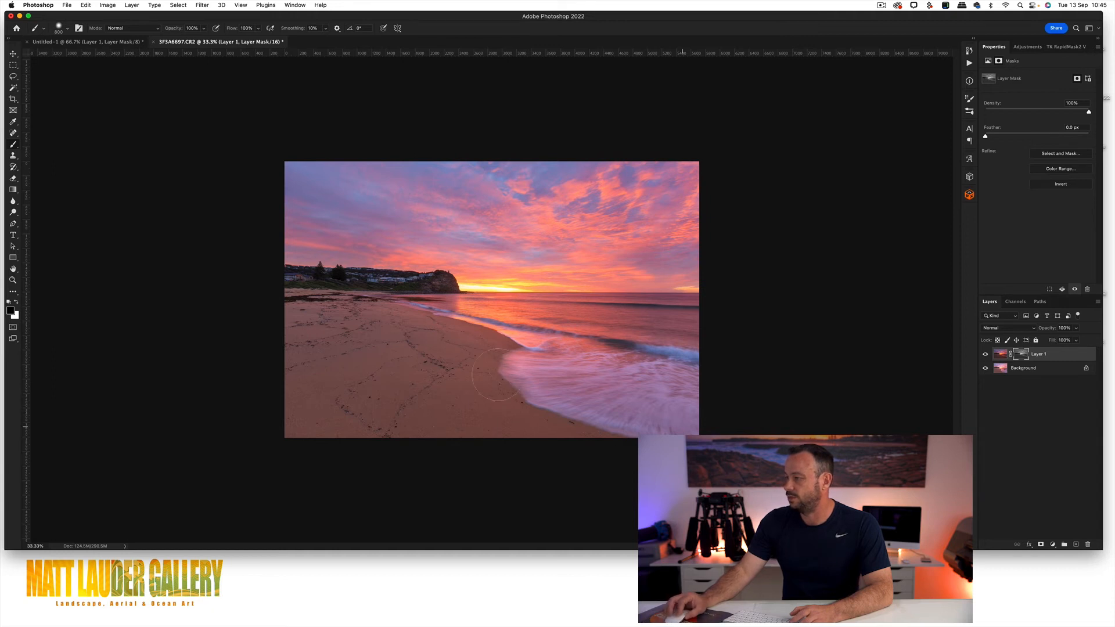
pyautogui.moveTo(441, 340)
pyautogui.mouseDown()
pyautogui.moveTo(277, 315)
pyautogui.moveTo(395, 360)
pyautogui.mouseUp()
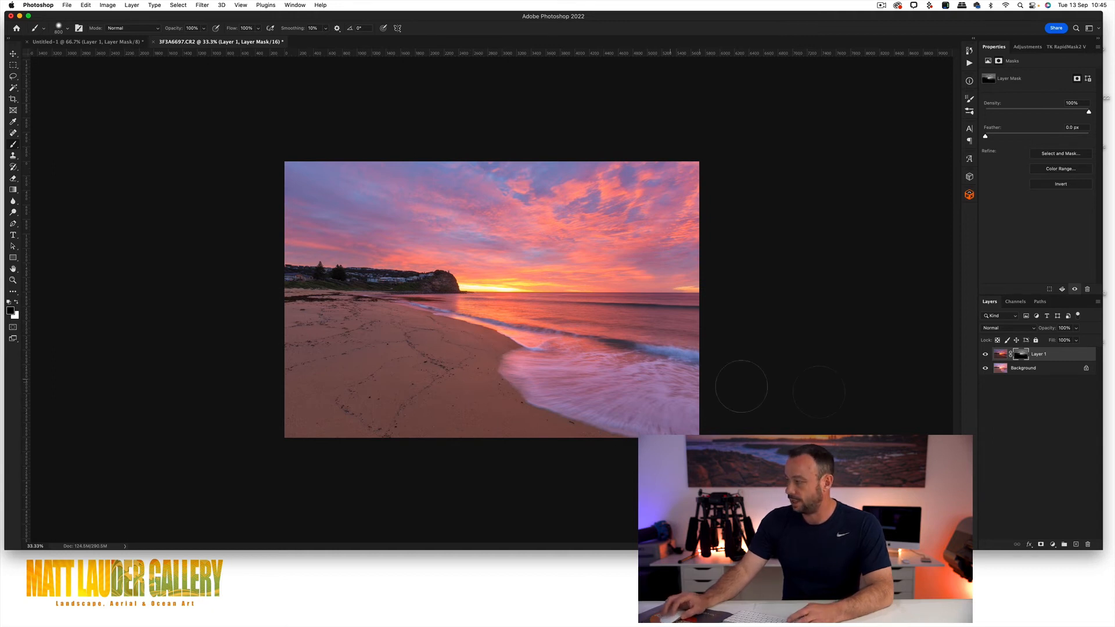
# Step: Display Layer 1's mask on its own and paint black at 30% opacity with a smaller brush over the shoreline transition, then return to the colour image
pyautogui.keyDown('alt'); pyautogui.click(1022, 355); pyautogui.keyUp('alt')
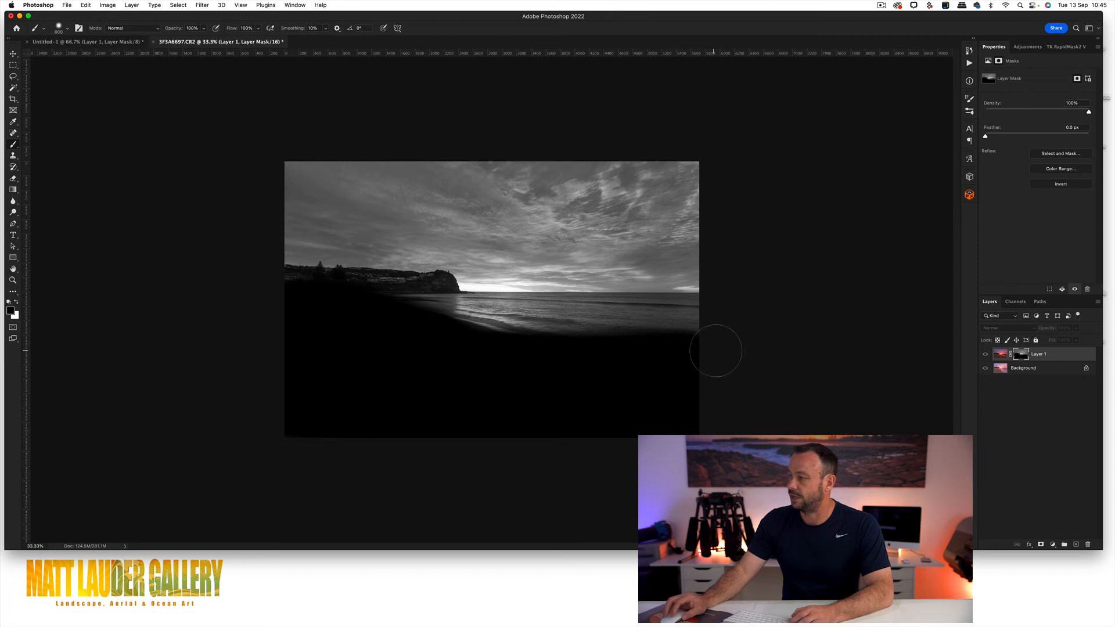
pyautogui.press('3')
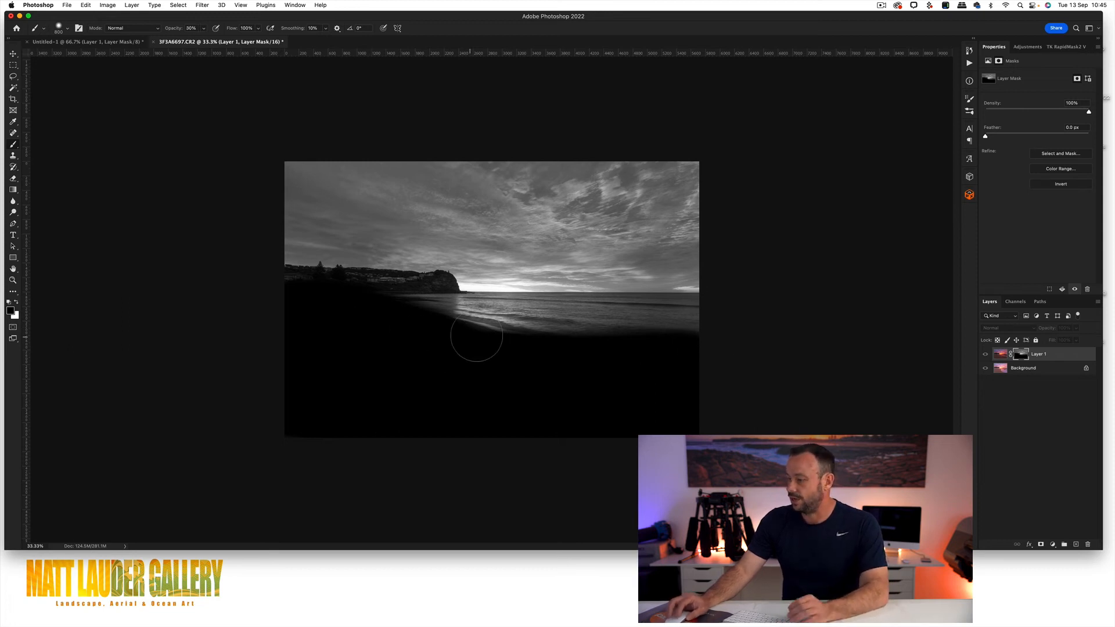
pyautogui.press('[')
pyautogui.press('[')
pyautogui.moveTo(445, 325)
pyautogui.mouseDown()
pyautogui.moveTo(648, 352)
pyautogui.moveTo(395, 316)
pyautogui.moveTo(764, 356)
pyautogui.moveTo(414, 331)
pyautogui.moveTo(698, 356)
pyautogui.moveTo(435, 334)
pyautogui.moveTo(593, 346)
pyautogui.moveTo(449, 327)
pyautogui.moveTo(705, 336)
pyautogui.moveTo(436, 322)
pyautogui.moveTo(522, 330)
pyautogui.moveTo(477, 327)
pyautogui.moveTo(485, 333)
pyautogui.moveTo(686, 328)
pyautogui.moveTo(432, 320)
pyautogui.moveTo(722, 332)
pyautogui.mouseUp()
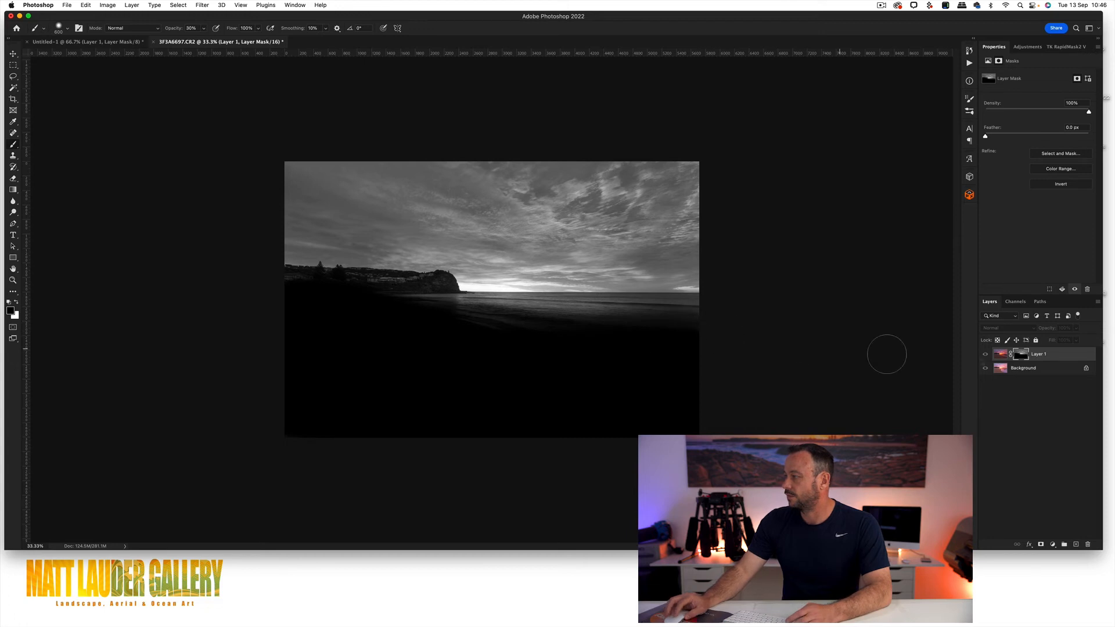
pyautogui.click(1000, 356)
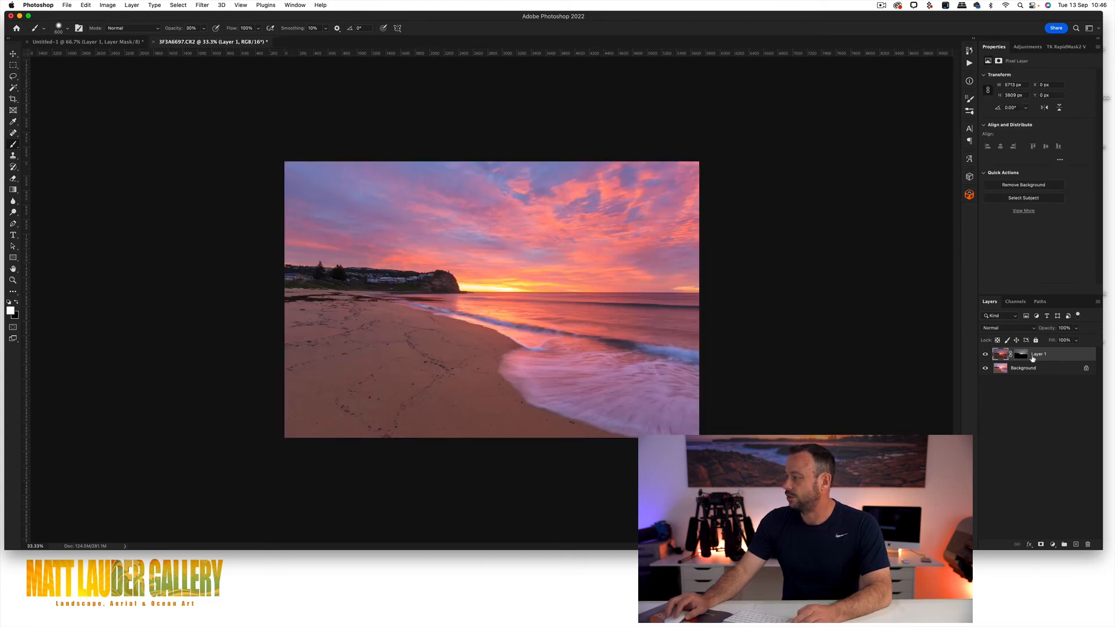
# Step: Compare the photo with and without Layer 1 and with its mask disabled and enabled
pyautogui.click(1024, 355)
pyautogui.click(985, 355)
pyautogui.click(986, 355)
pyautogui.click(985, 355)
pyautogui.click(985, 355)
pyautogui.click(985, 355)
pyautogui.click(986, 355)
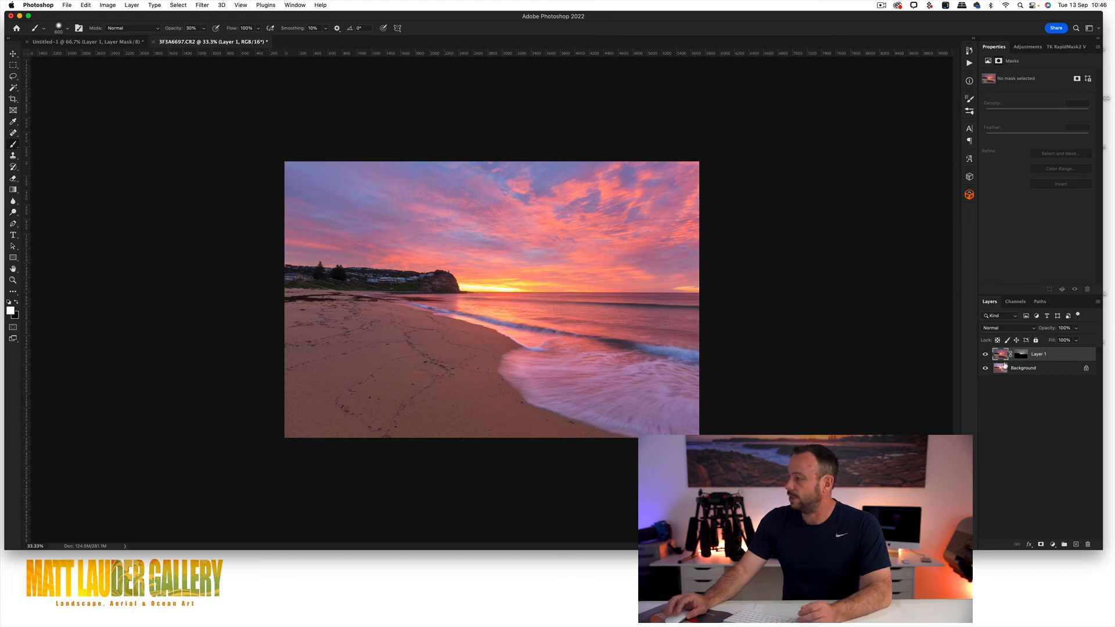
pyautogui.keyDown('shift'); pyautogui.click(1018, 358); pyautogui.keyUp('shift')
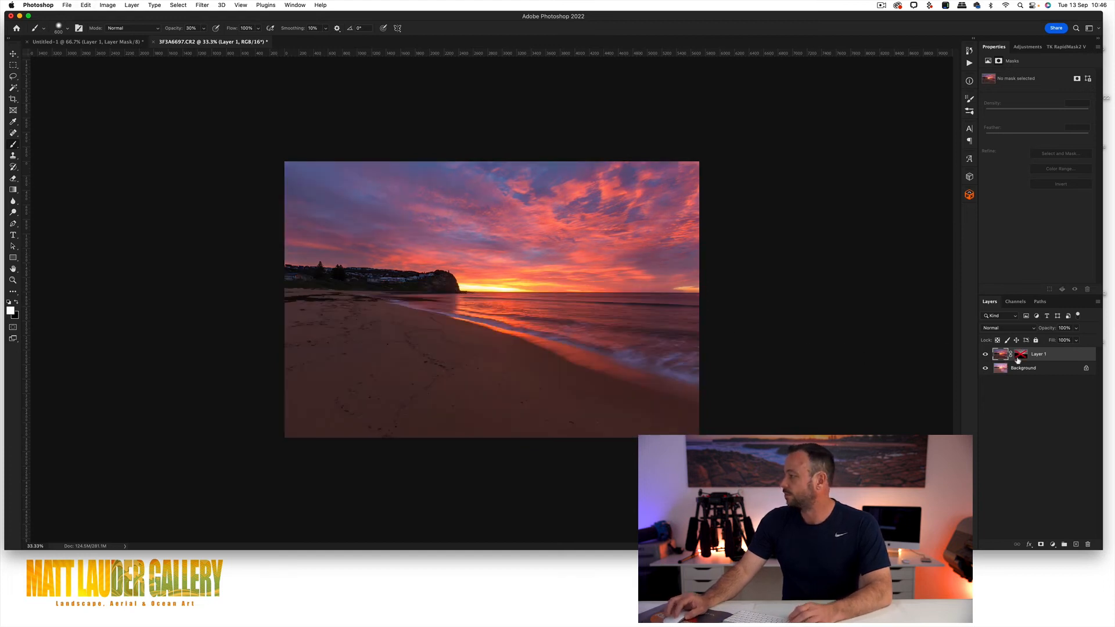
pyautogui.keyDown('shift'); pyautogui.click(1018, 359); pyautogui.keyUp('shift')
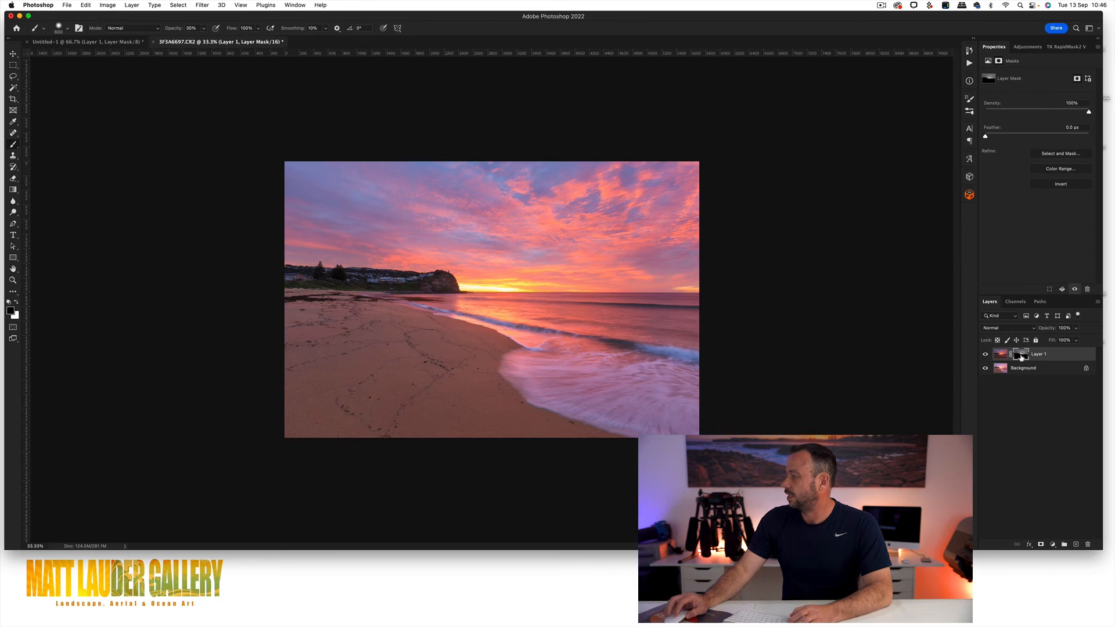
# Step: Load the RGB channel's luminosity as a selection and add a Curves adjustment layer masked by it above Layer 1
pyautogui.click(1017, 302)
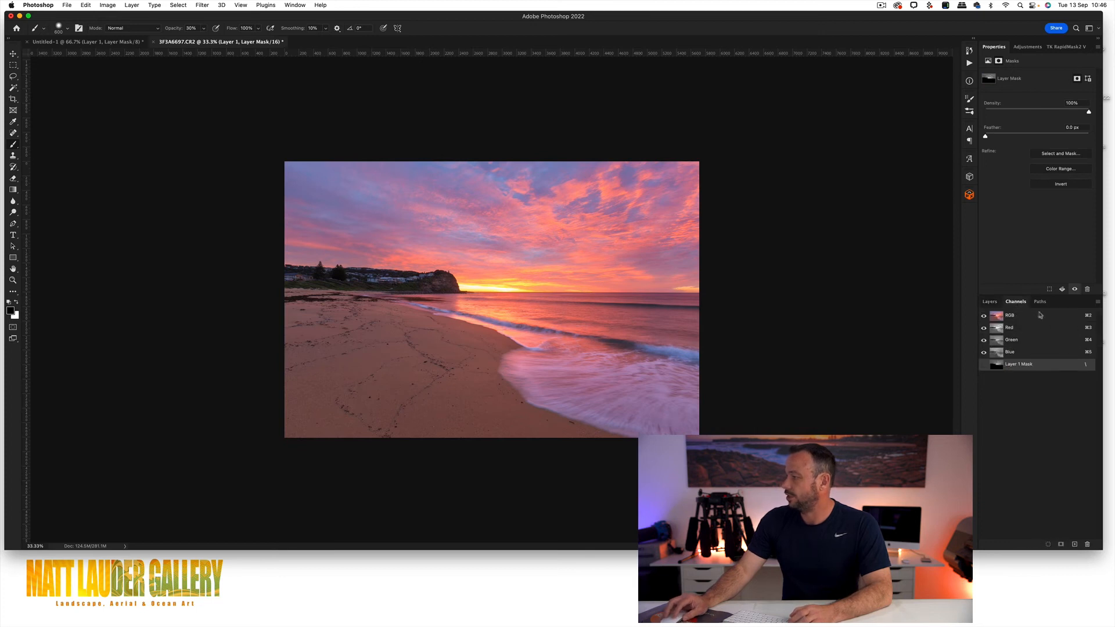
pyautogui.keyDown('super'); pyautogui.click(997, 316); pyautogui.keyUp('super')
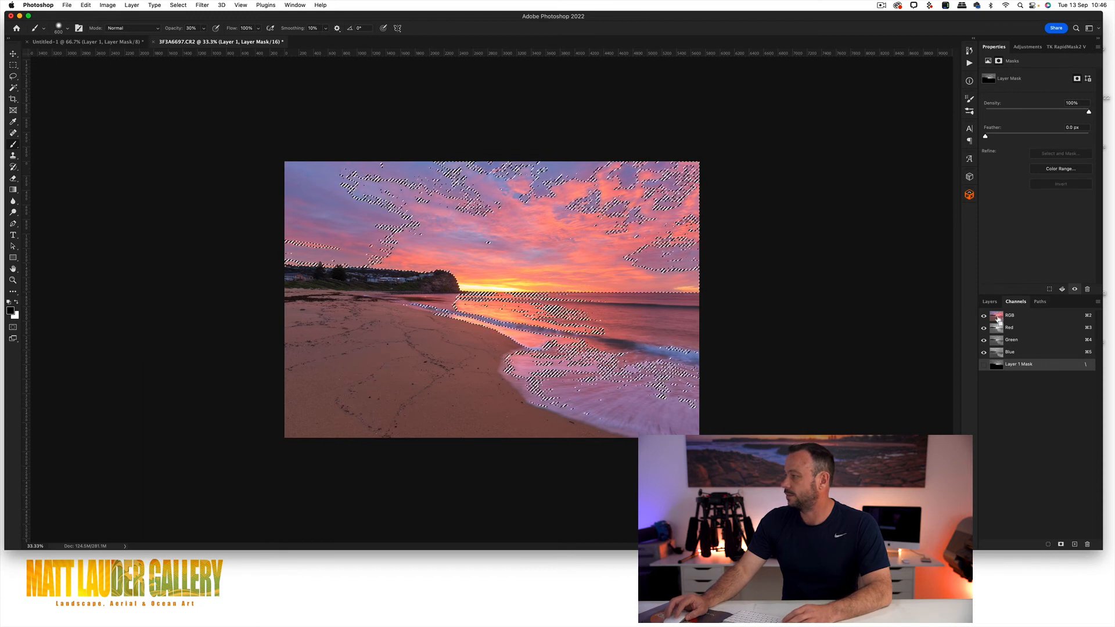
pyautogui.click(990, 302)
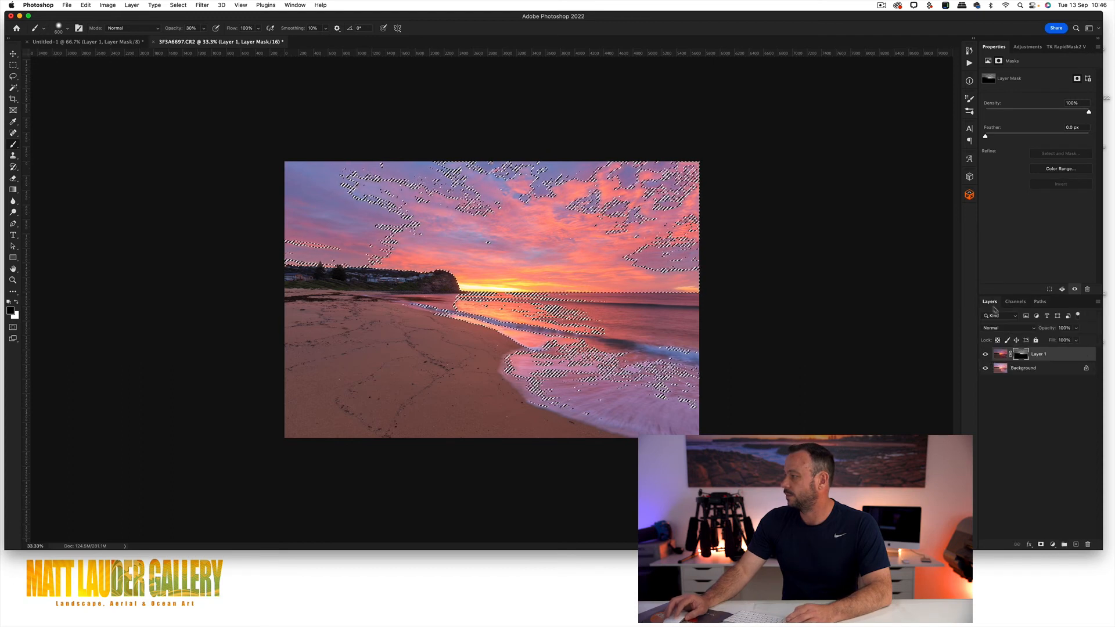
pyautogui.click(1053, 545)
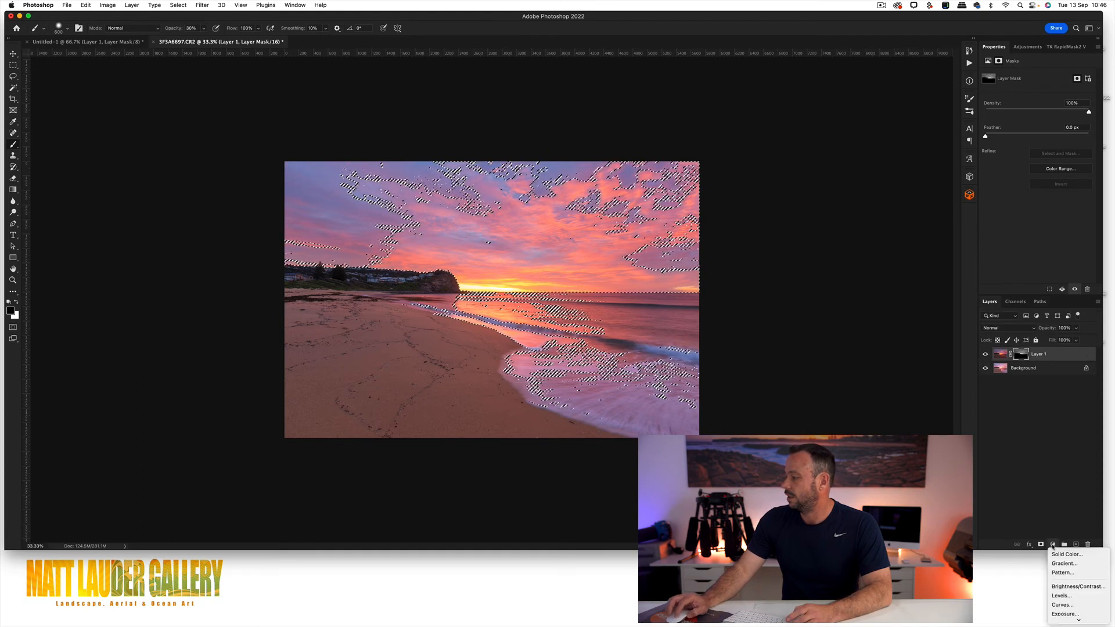
pyautogui.click(1063, 604)
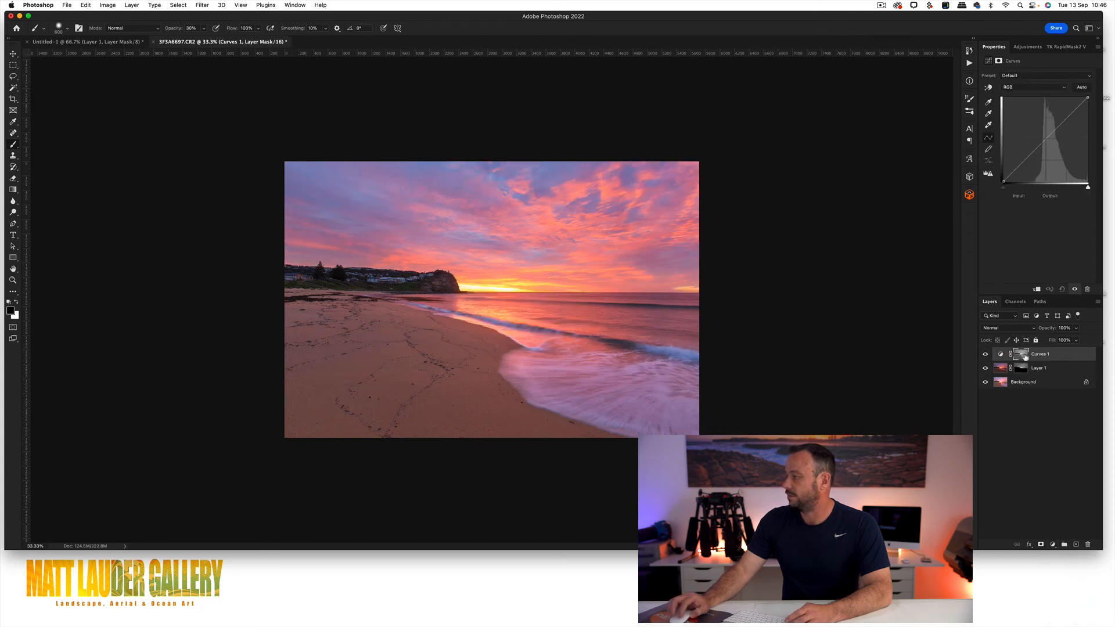
# Step: Shape an S-curve in Curves 1, raising a highlight point and lowering a shadow point to input 65, output 53
pyautogui.keyDown('alt'); pyautogui.click(1021, 354); pyautogui.keyUp('alt')
pyautogui.keyDown('alt'); pyautogui.click(1021, 355); pyautogui.keyUp('alt')
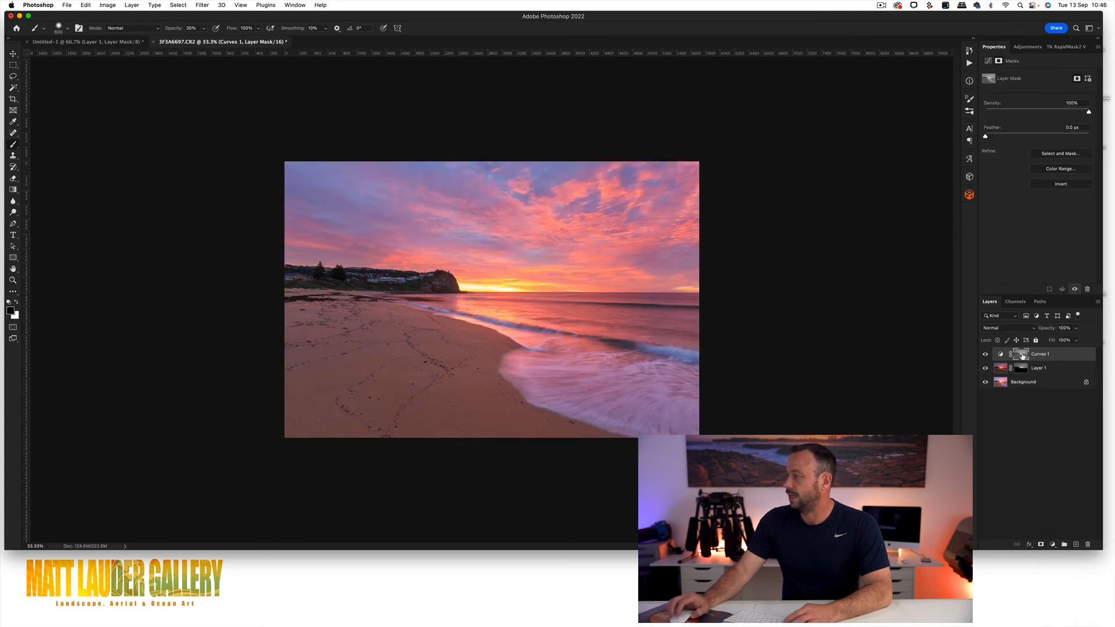
pyautogui.click(989, 61)
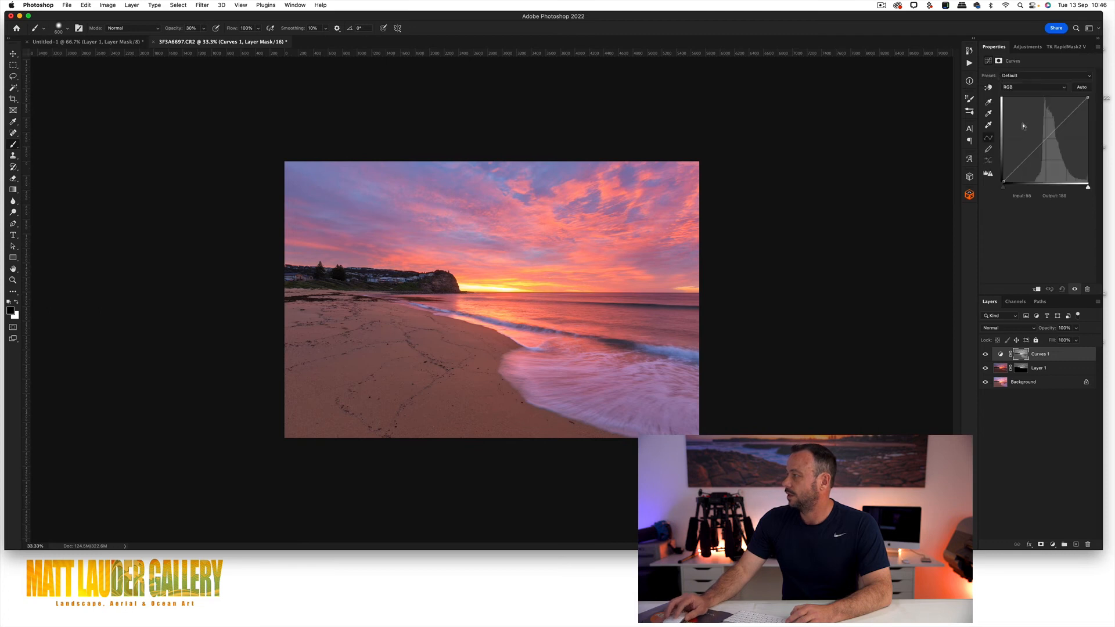
pyautogui.moveTo(1064, 121); pyautogui.dragTo(1061, 118)
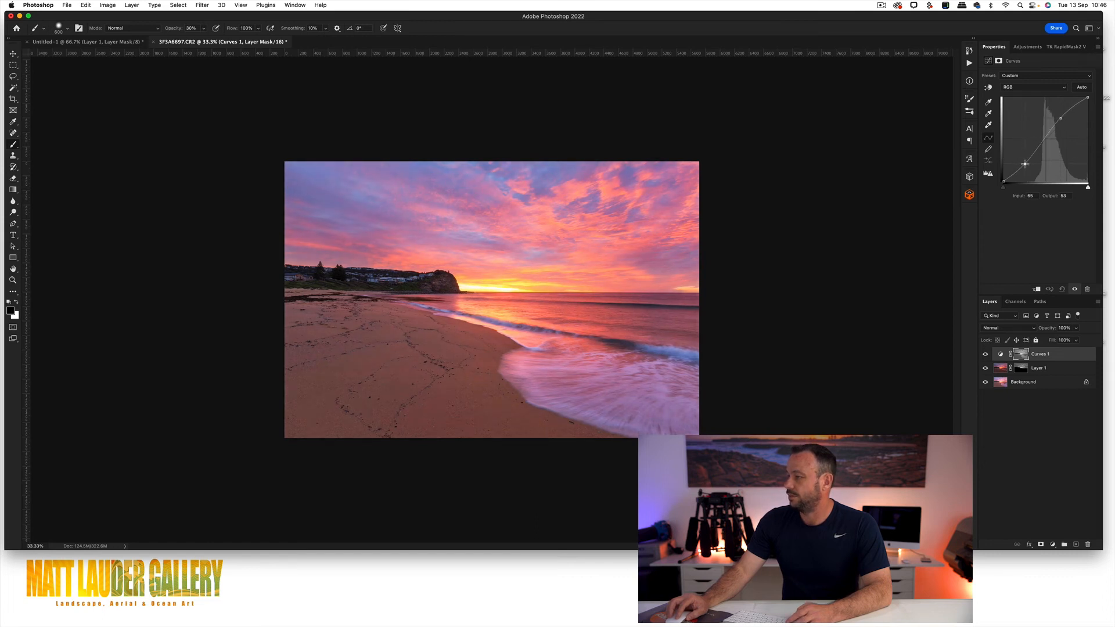
# Step: Compare the photo with and without Curves 1 and examine its luminosity mask on its own
pyautogui.click(986, 355)
pyautogui.click(986, 356)
pyautogui.click(985, 356)
pyautogui.click(986, 355)
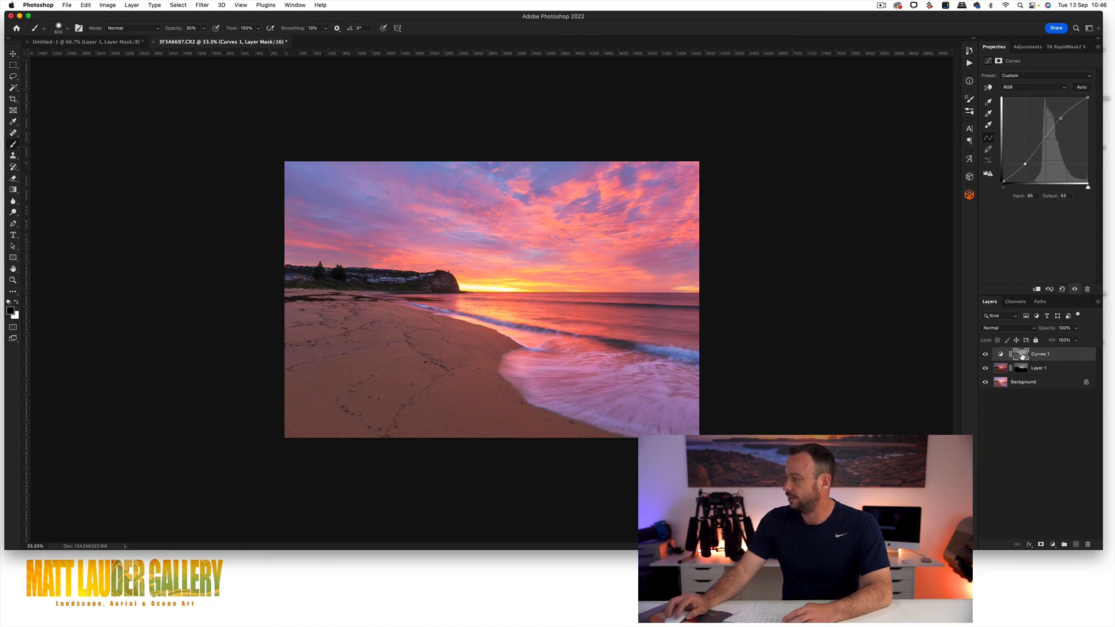
pyautogui.keyDown('alt'); pyautogui.click(1021, 354); pyautogui.keyUp('alt')
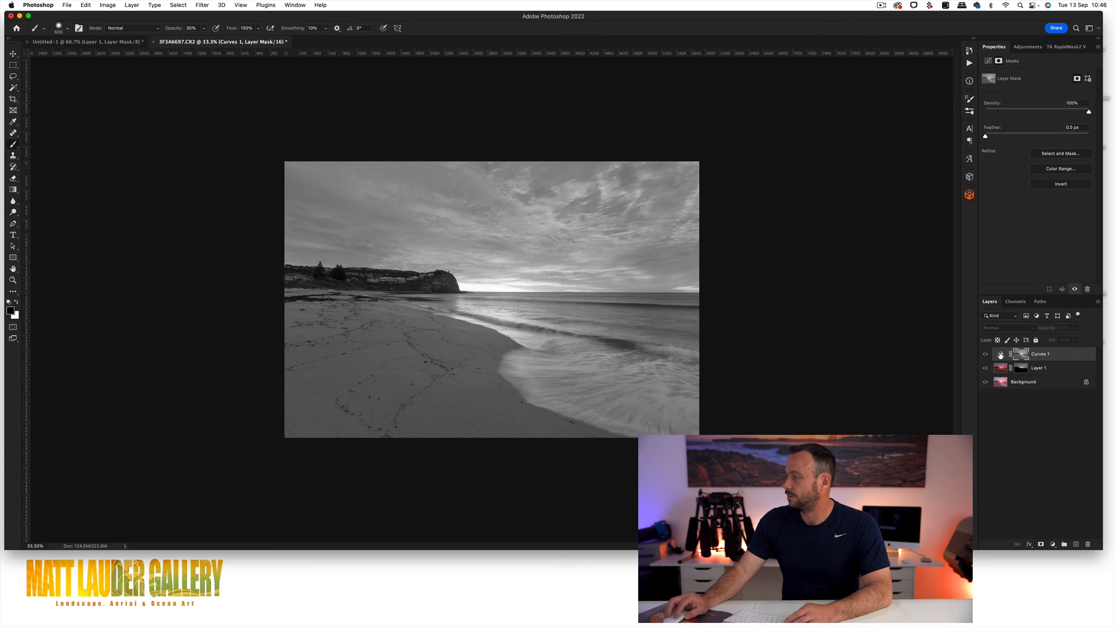
pyautogui.click(1000, 353)
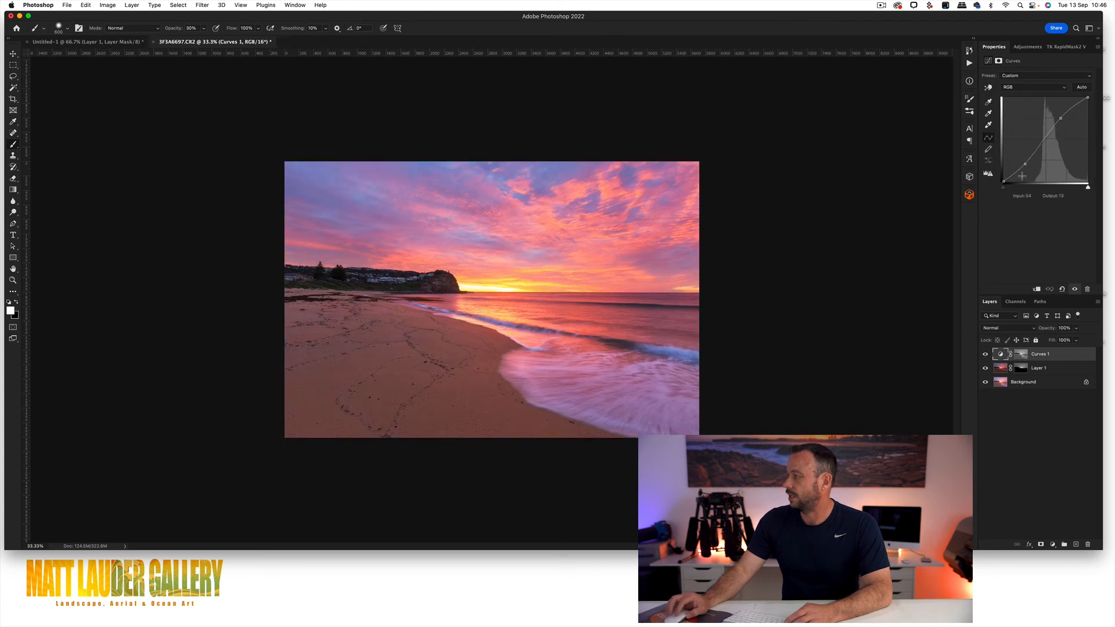
pyautogui.click(986, 354)
pyautogui.click(986, 354)
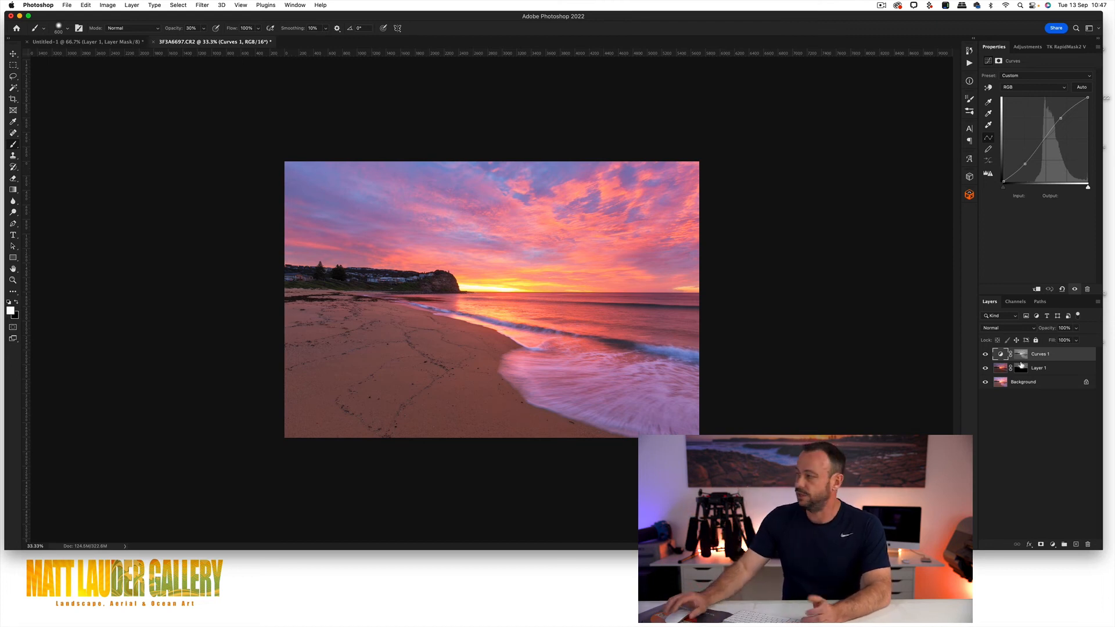
# Step: Load the RGB channel's luminosity as a selection again and add a second Curves adjustment layer above Curves 1
pyautogui.click(1016, 302)
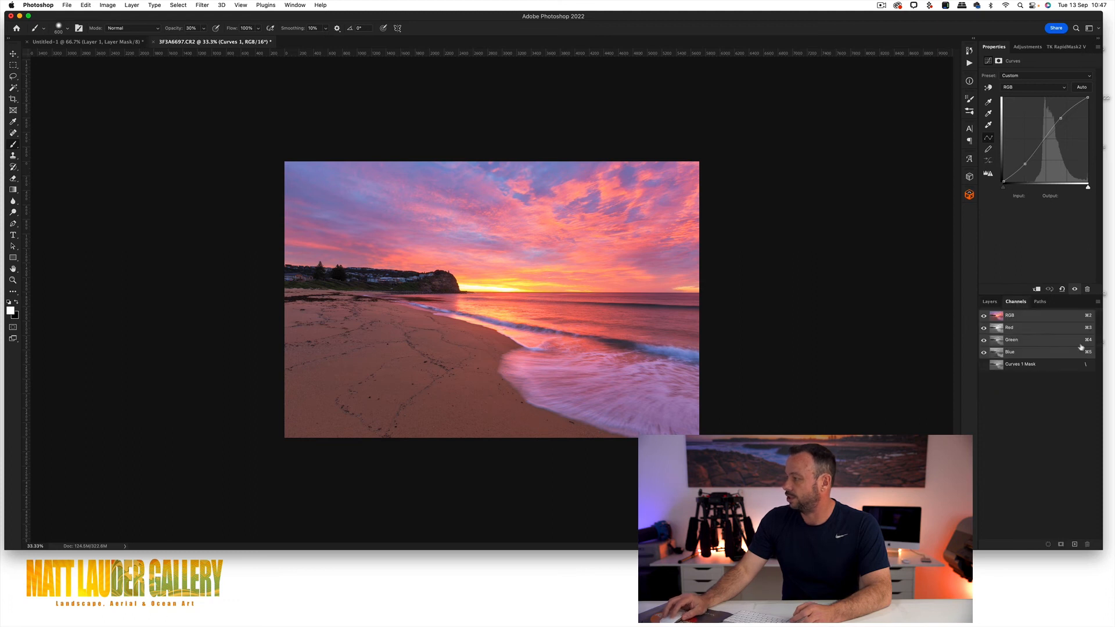
pyautogui.keyDown('super'); pyautogui.click(997, 315); pyautogui.keyUp('super')
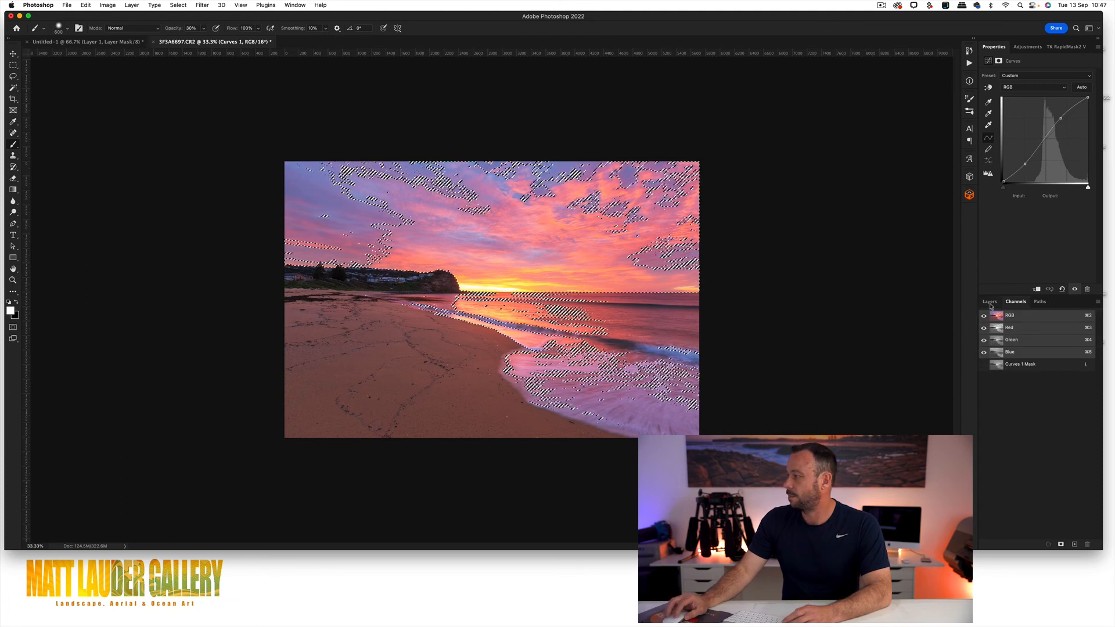
pyautogui.click(990, 302)
pyautogui.click(1053, 545)
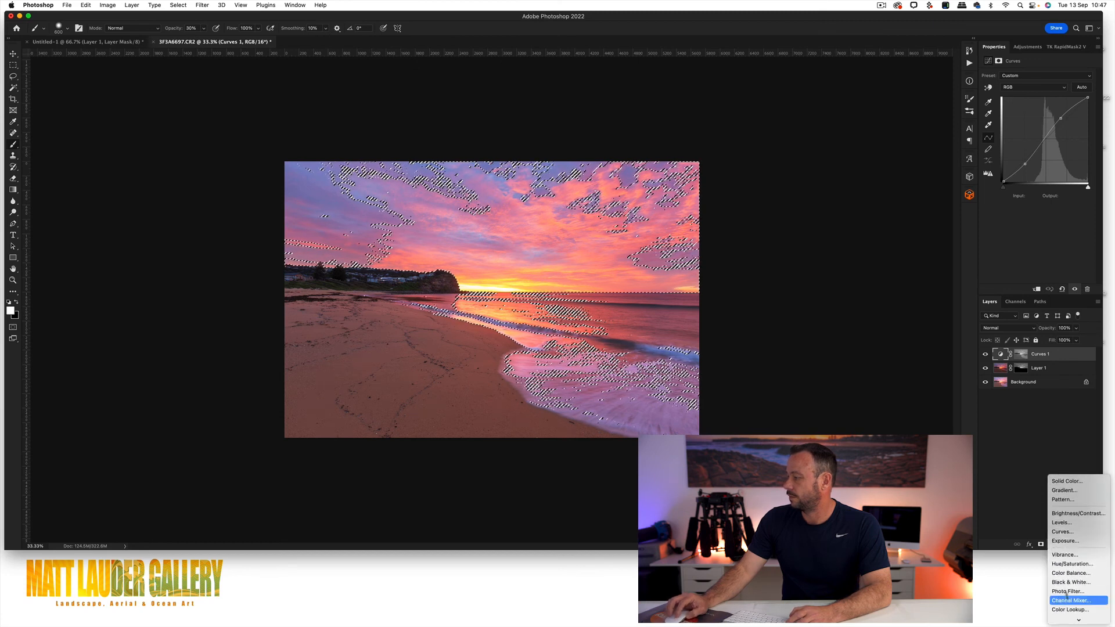
pyautogui.click(1062, 532)
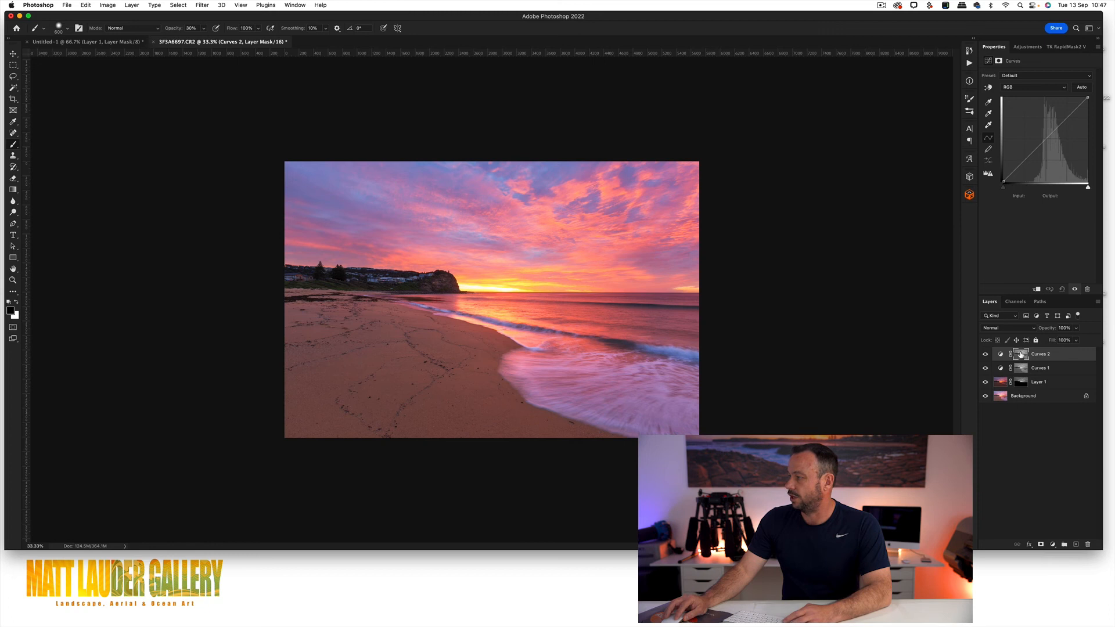
# Step: Invert the Curves 2 layer mask to target the shadows and display the mask on its own
pyautogui.keyDown('alt'); pyautogui.click(1021, 354); pyautogui.keyUp('alt')
pyautogui.keyDown('alt'); pyautogui.click(1020, 354); pyautogui.keyUp('alt')
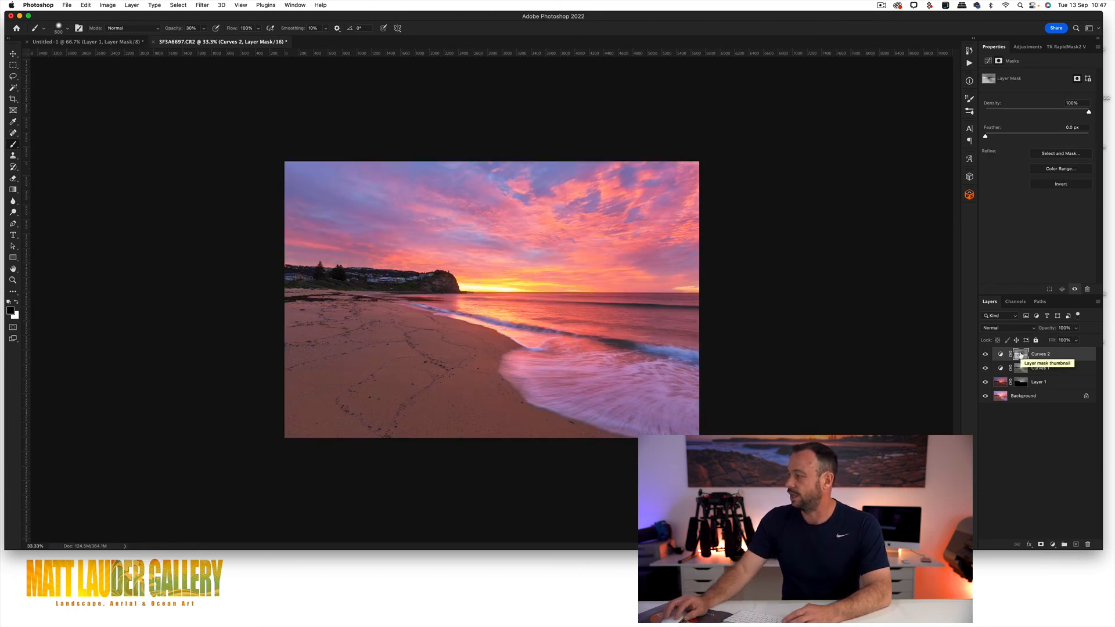
pyautogui.keyDown('alt'); pyautogui.click(1021, 354); pyautogui.keyUp('alt')
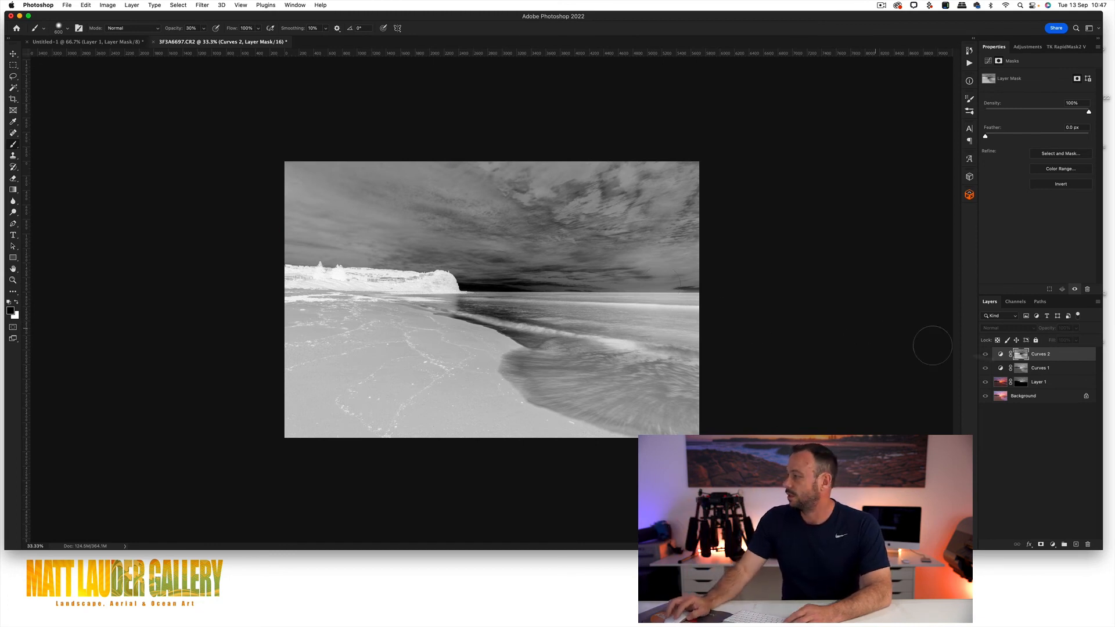
# Step: Shape a slight S-curve in Curves 2 with points at input 185, output 190 and input 57, output 52, and compare it on and off
pyautogui.click(1000, 355)
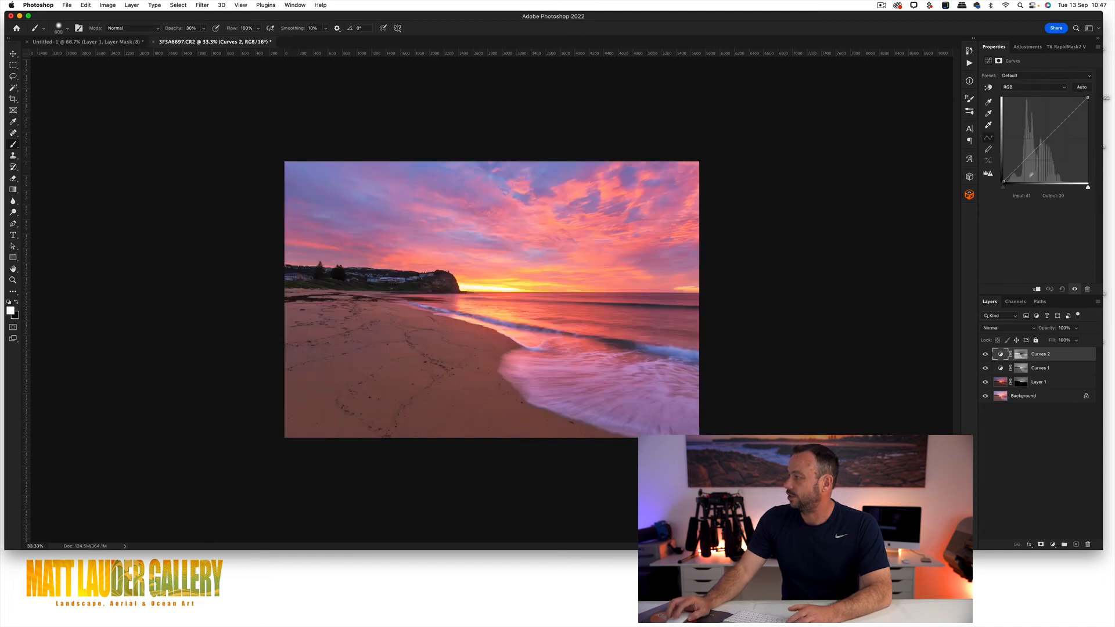
pyautogui.moveTo(1066, 120); pyautogui.dragTo(1065, 118)
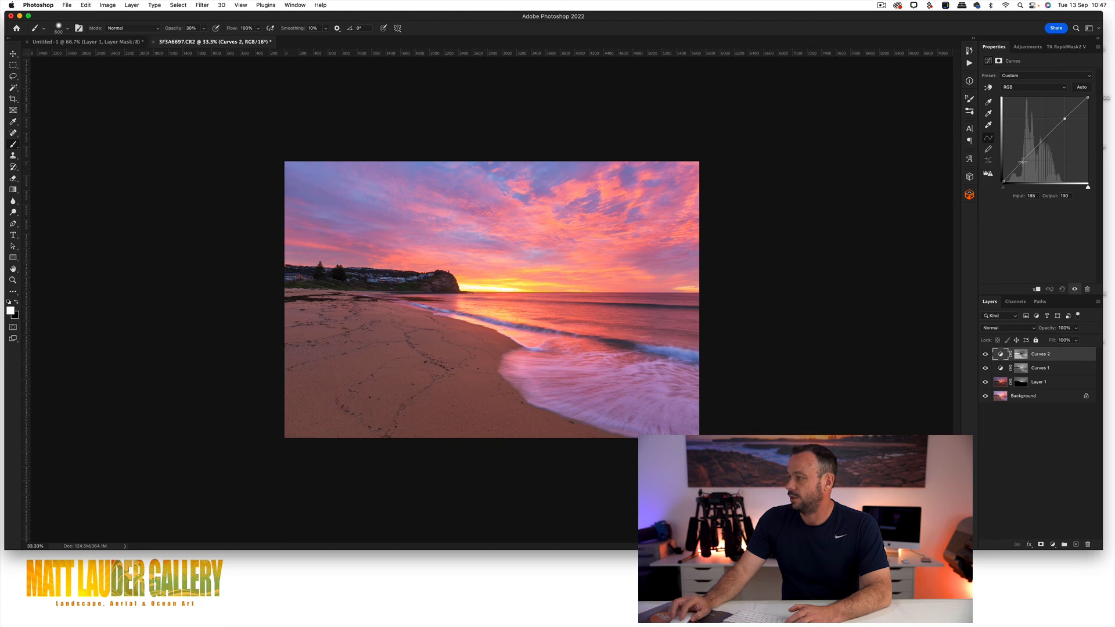
pyautogui.click(986, 355)
pyautogui.click(986, 355)
# Step: Inspect the headland at 200% and toggle Curves 2's visibility to compare the effect on its shadows
pyautogui.press('z')
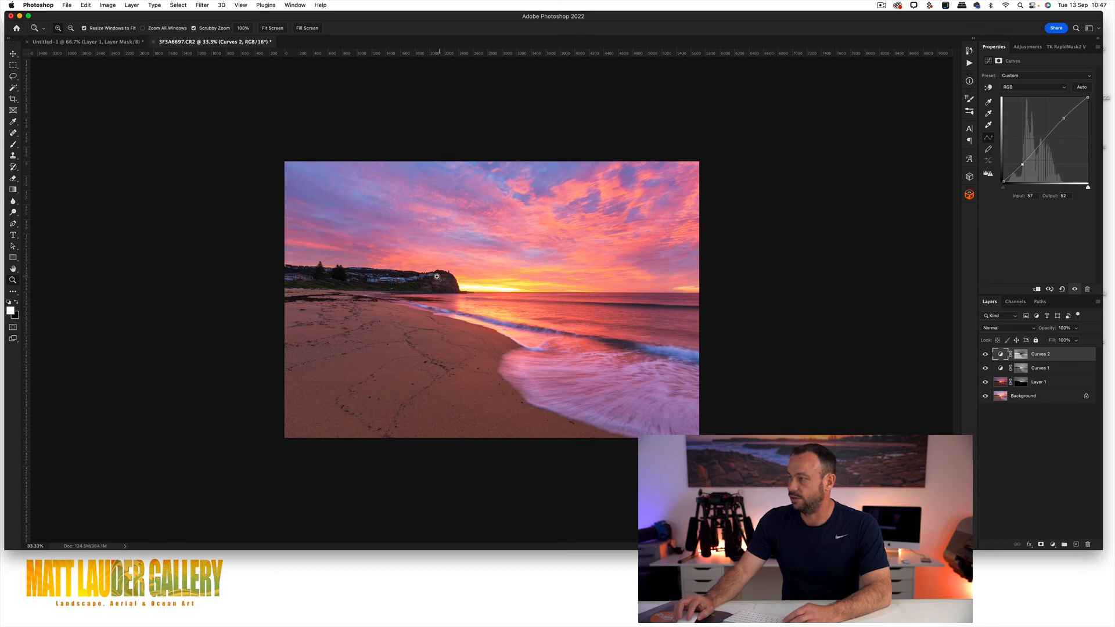
pyautogui.click(437, 276)
pyautogui.click(437, 277)
pyautogui.click(437, 277)
pyautogui.click(437, 276)
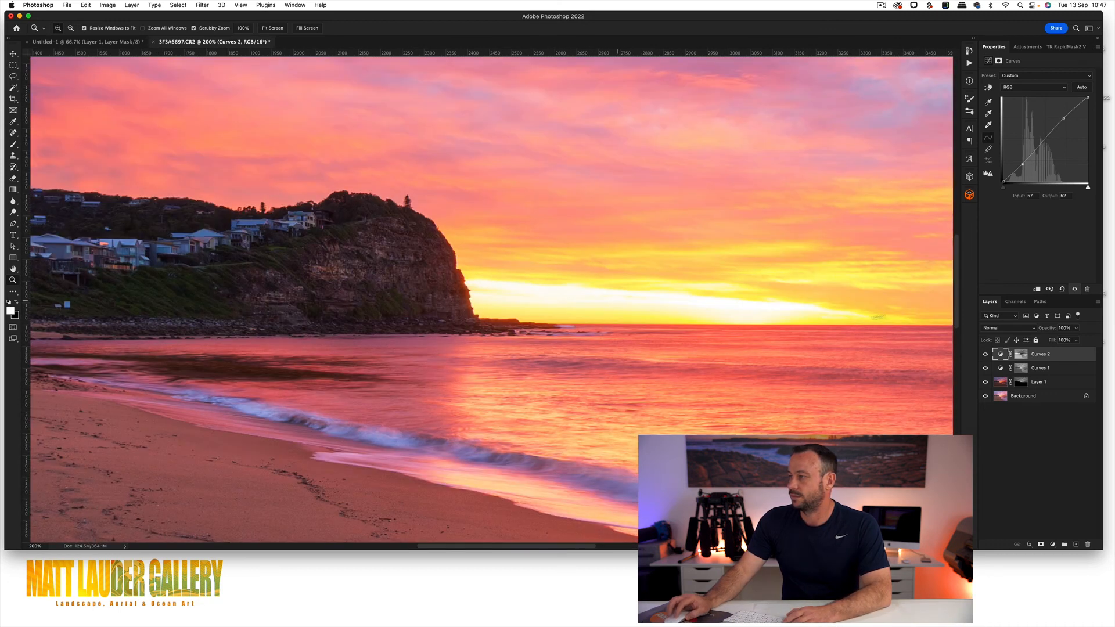
pyautogui.click(986, 354)
pyautogui.click(986, 355)
pyautogui.click(986, 354)
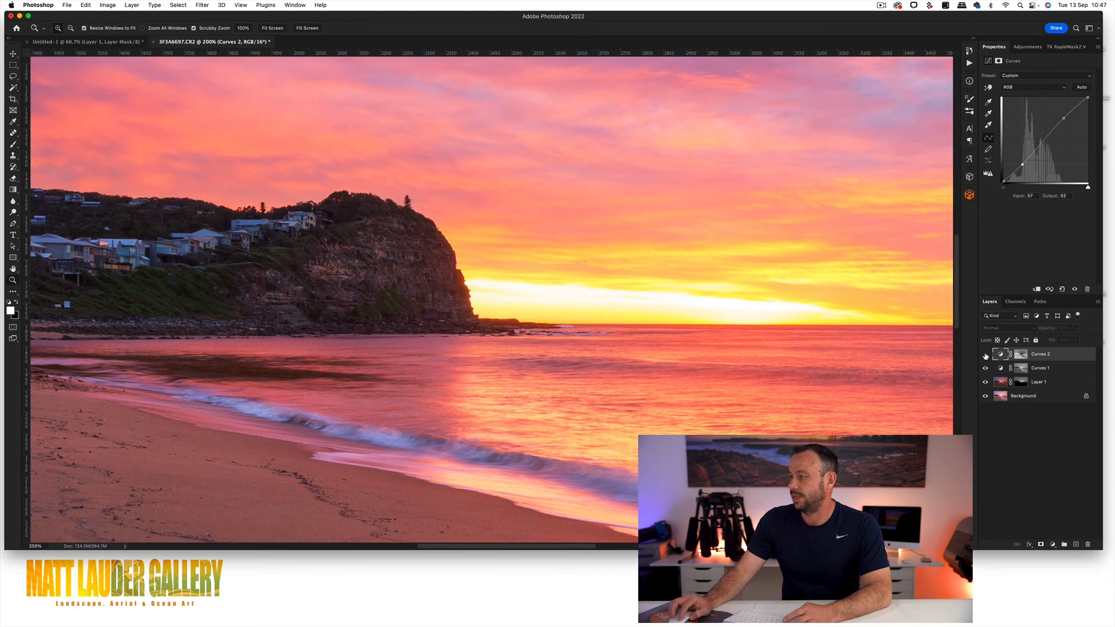